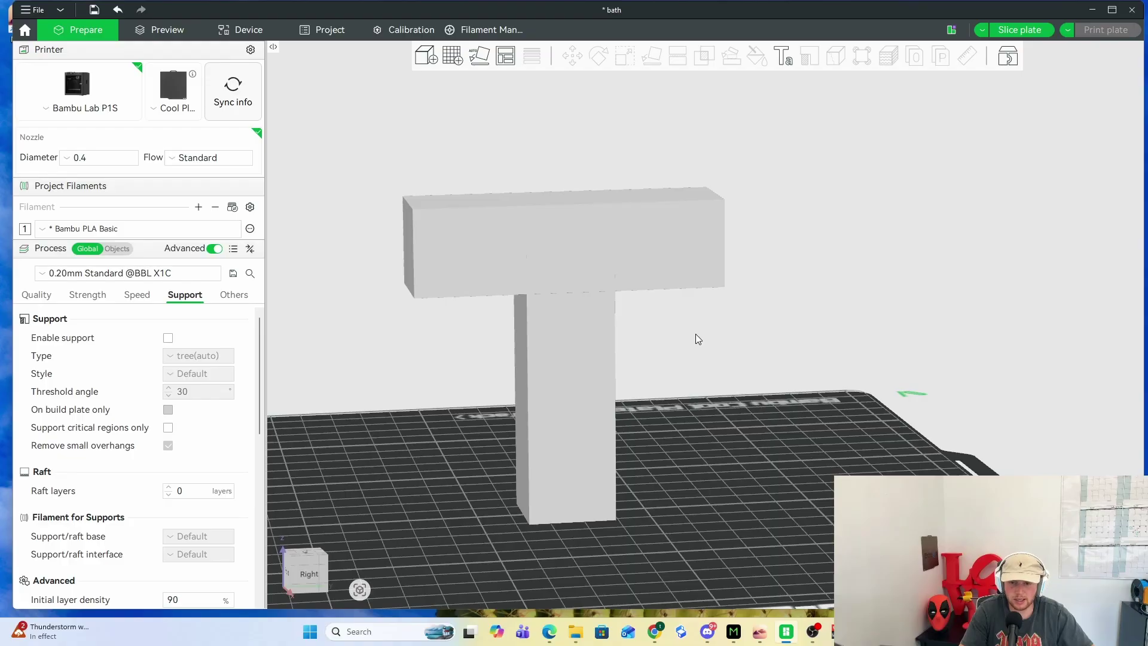
# - Enable supports for the T-shaped model and slice it to preview the generated tree supports
pyautogui.moveTo(697, 348); pyautogui.dragTo(441, 300)
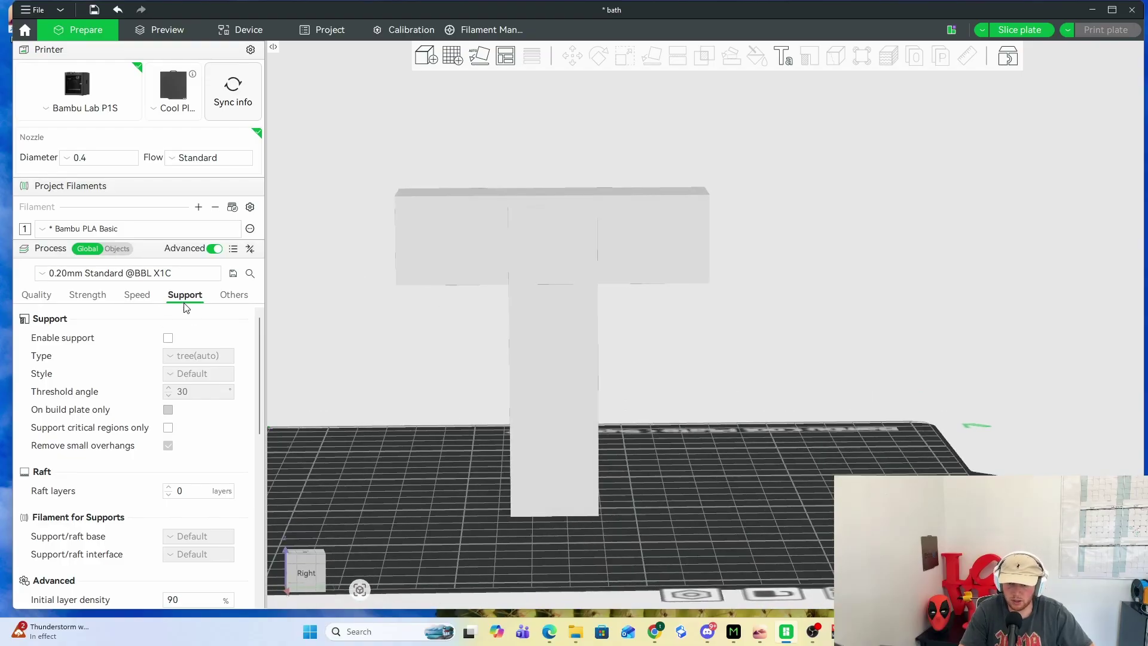
pyautogui.click(169, 341)
pyautogui.moveTo(733, 349); pyautogui.dragTo(723, 327)
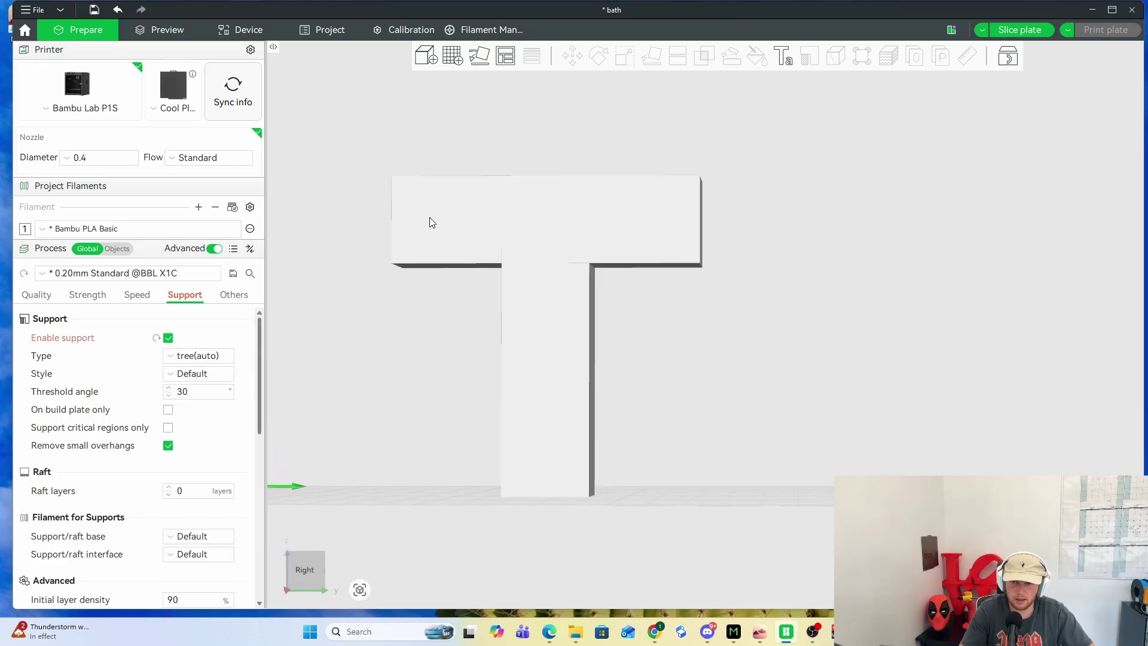
pyautogui.click(171, 28)
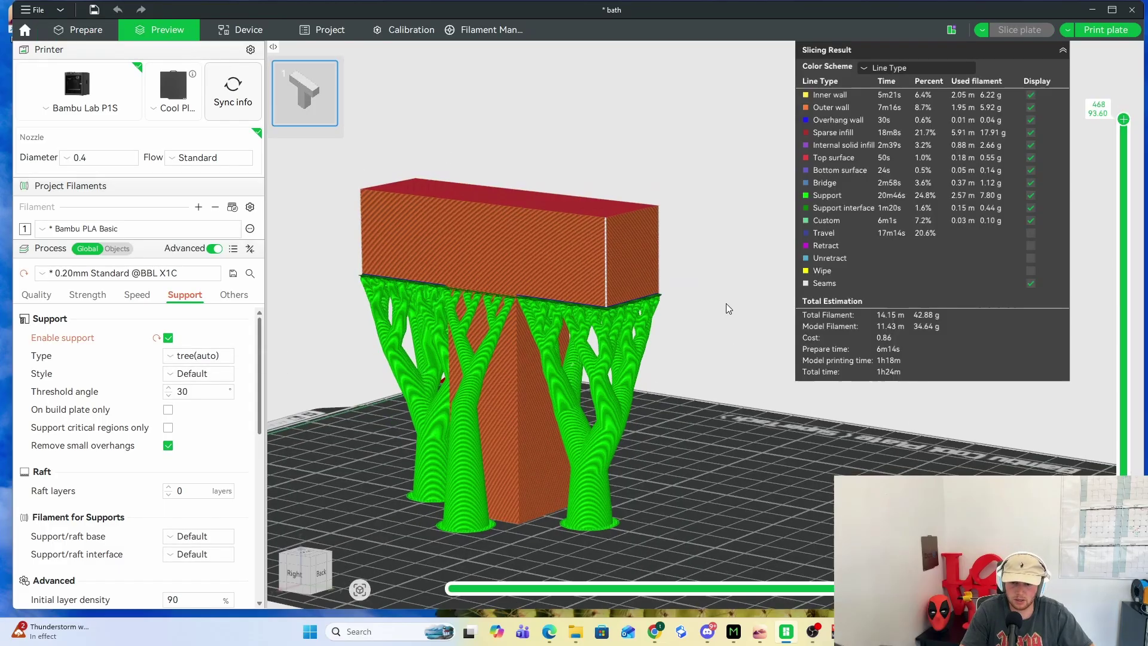
pyautogui.moveTo(738, 291); pyautogui.dragTo(583, 376)
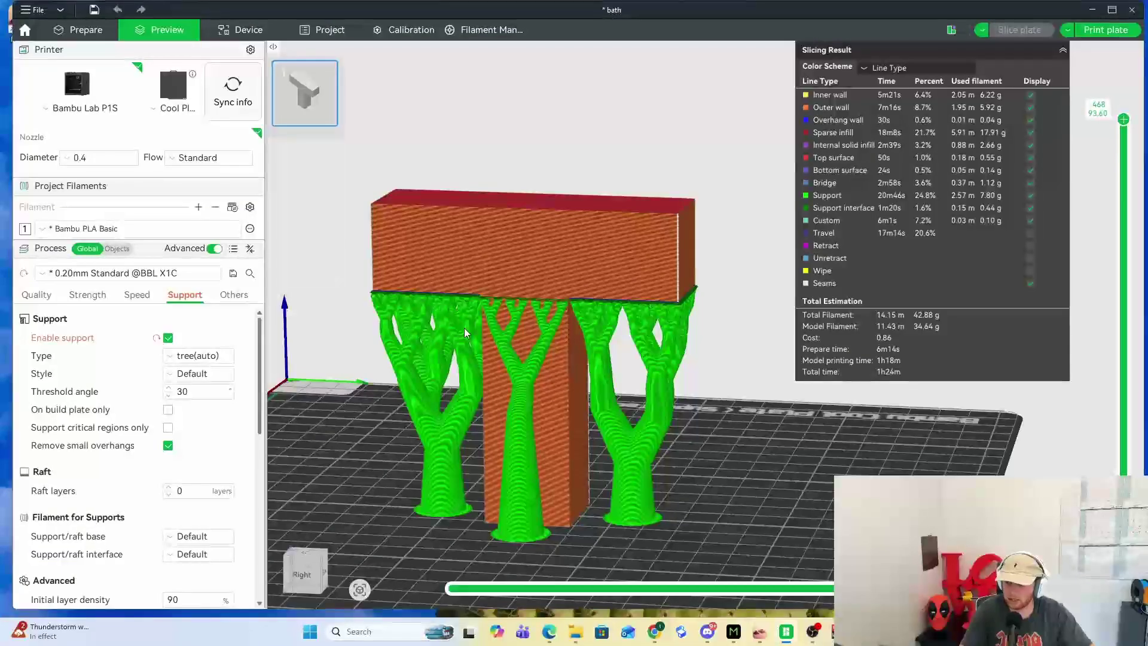
# - Compare the Summary and Filament color schemes in the sliced preview, return to Line Type and examine the tree supports under the overhang
pyautogui.click(891, 67)
pyautogui.click(901, 82)
pyautogui.press('6')
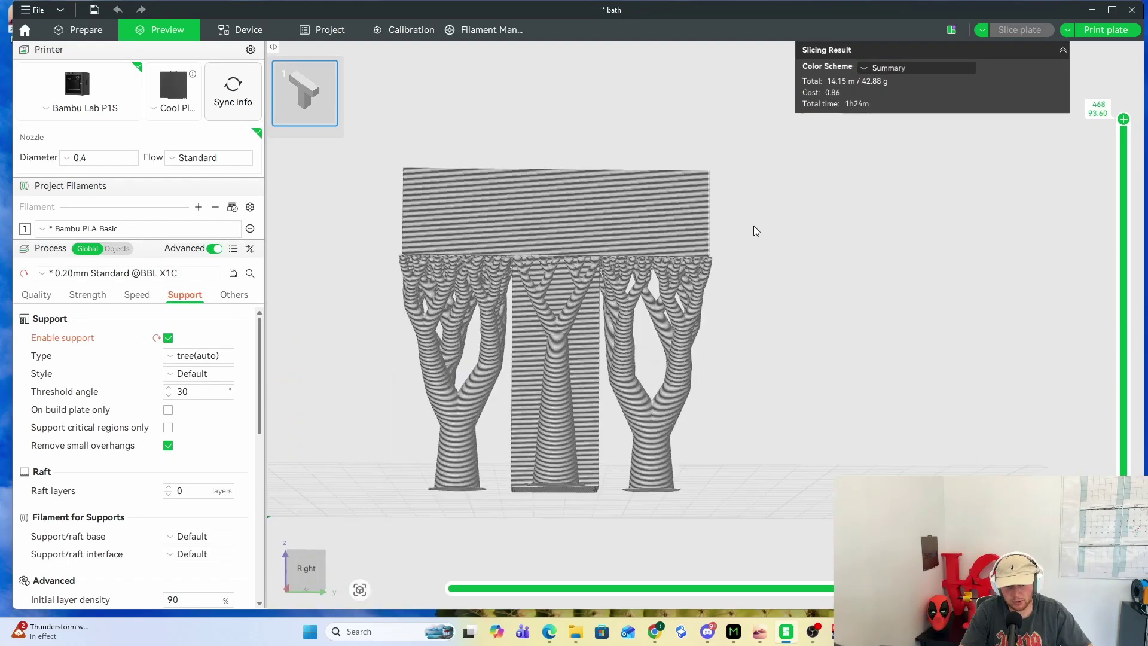
pyautogui.click(886, 68)
pyautogui.click(888, 106)
pyautogui.press('0')
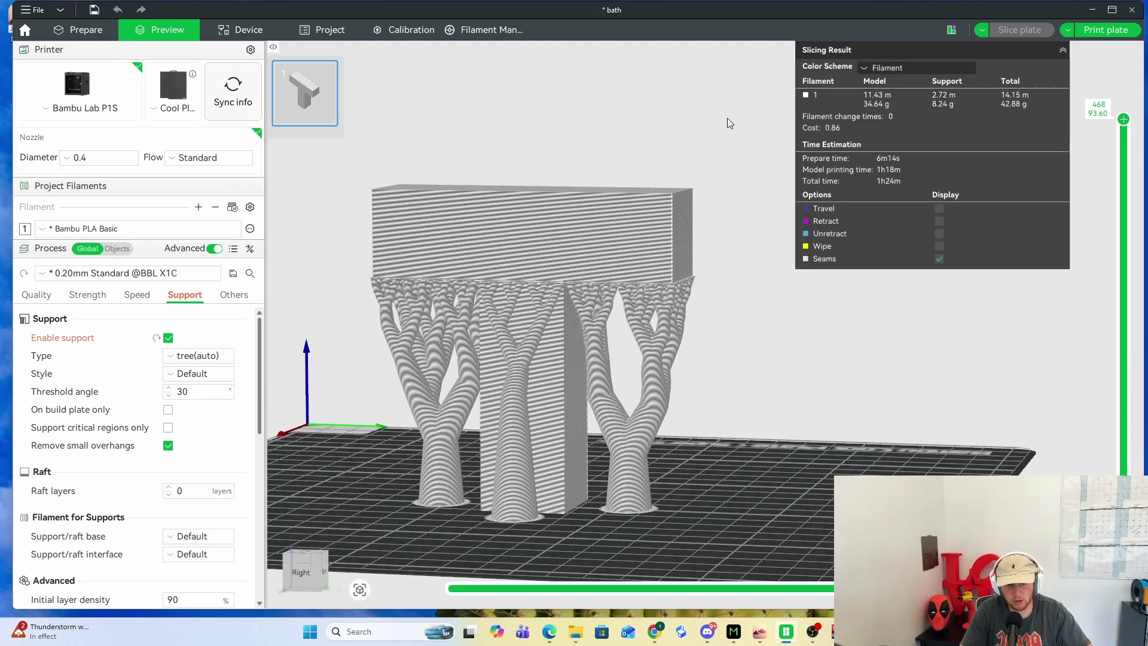
pyautogui.click(891, 68)
pyautogui.click(890, 94)
pyautogui.scroll(5, 714, 205)
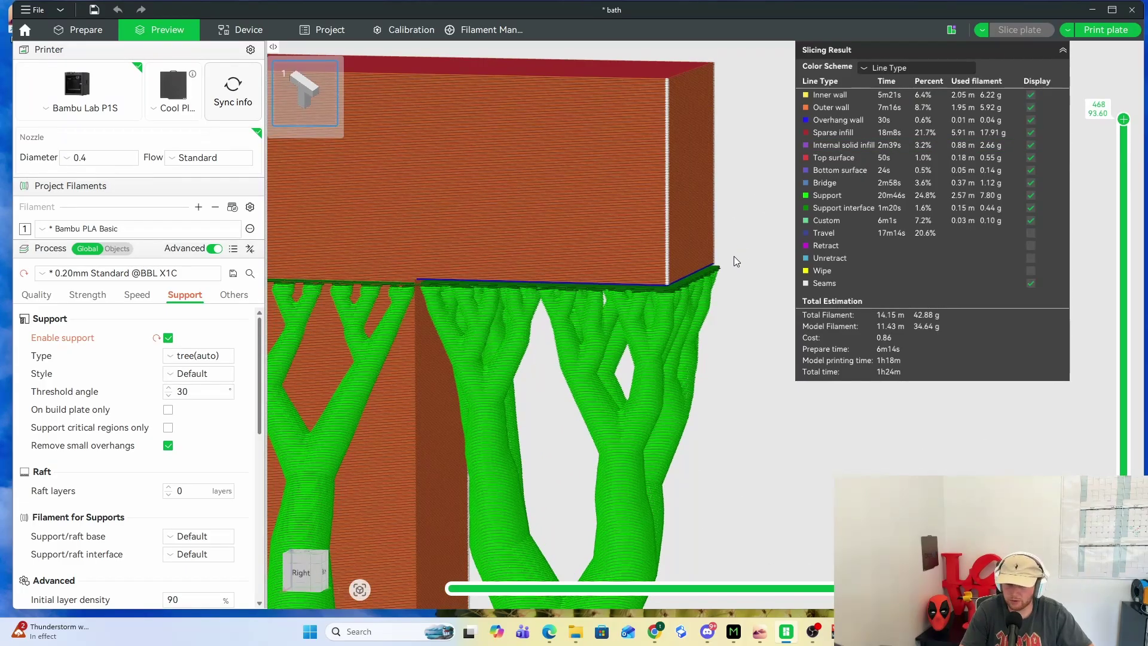
pyautogui.scroll(-2, 734, 256)
# - Disable supports, reslice the plate and examine the unsupported underside of the T's crossbar
pyautogui.click(168, 338)
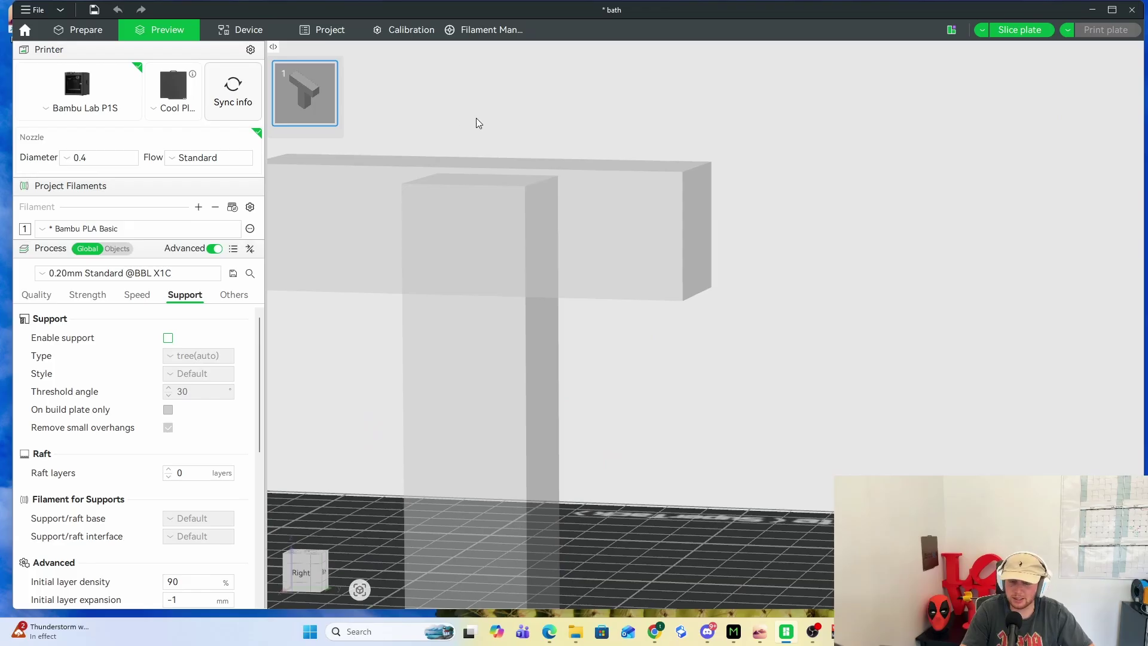
pyautogui.click(1023, 27)
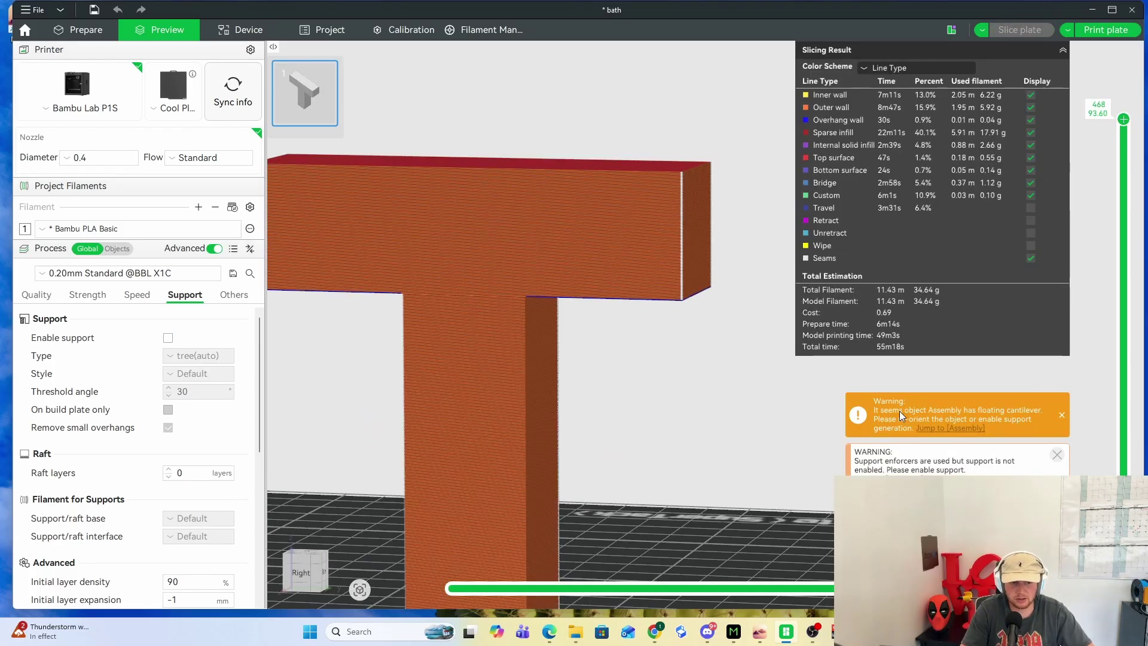
pyautogui.moveTo(837, 396); pyautogui.dragTo(600, 299)
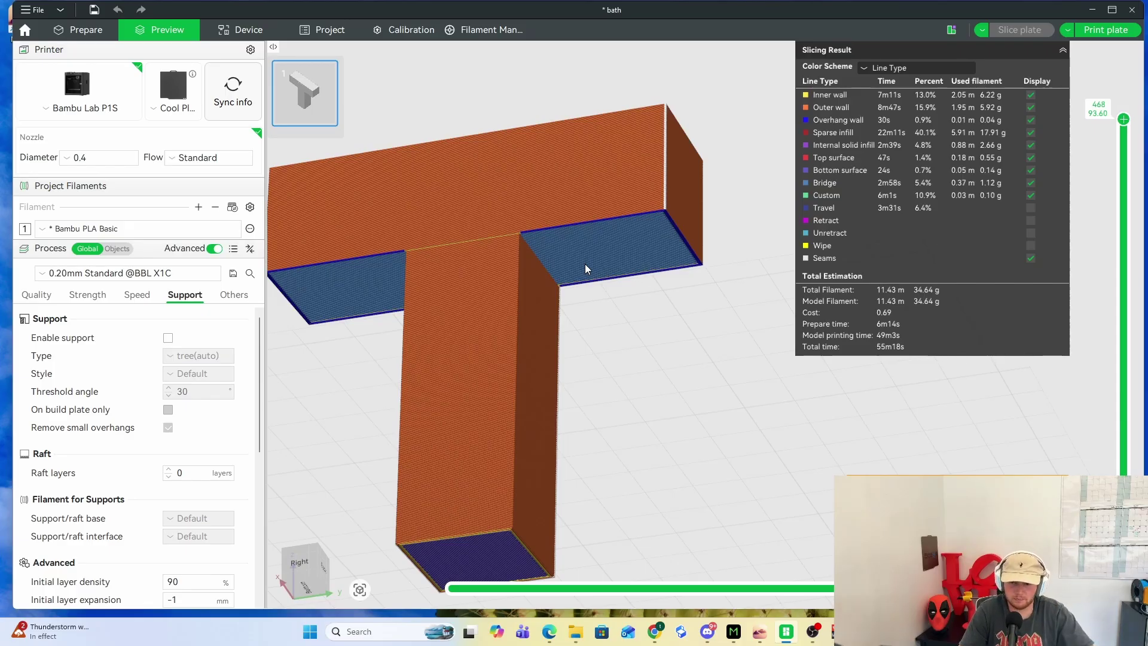
# - Enable supports again with the type set to normal(auto), and reslice the plate to examine the block supports
pyautogui.click(168, 337)
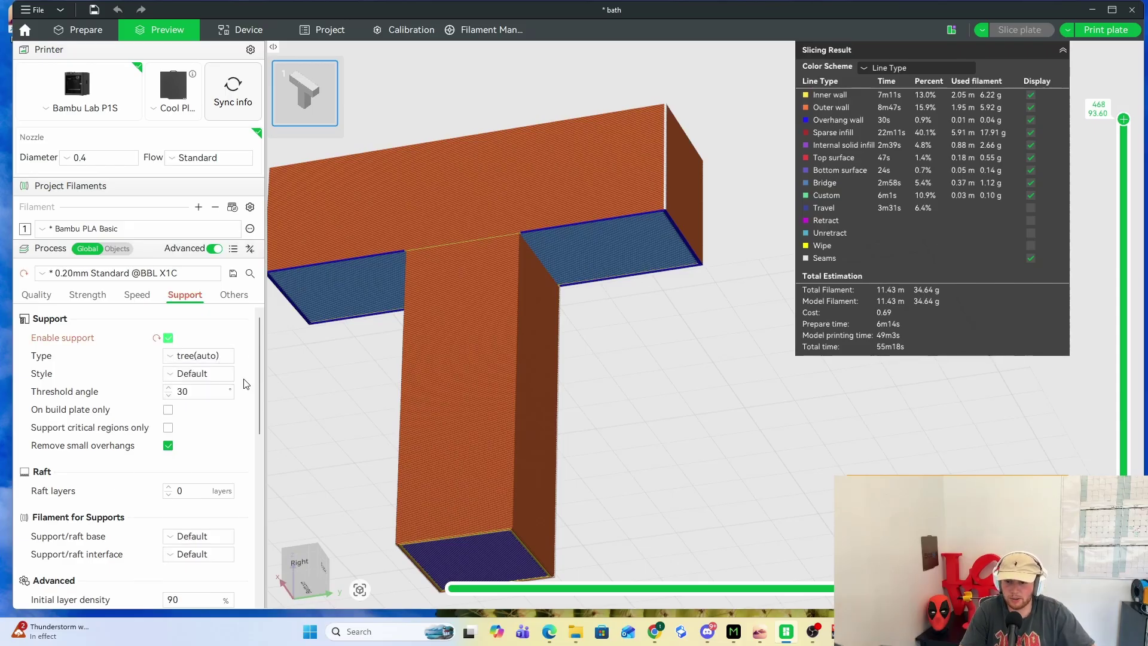
pyautogui.click(199, 357)
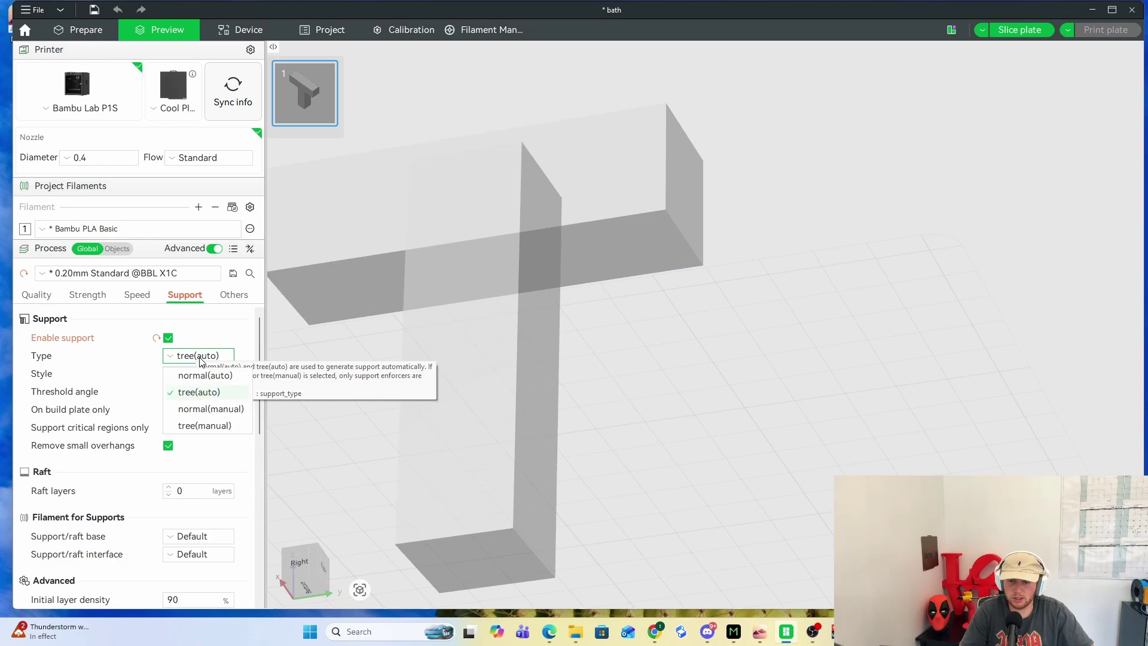
pyautogui.click(206, 376)
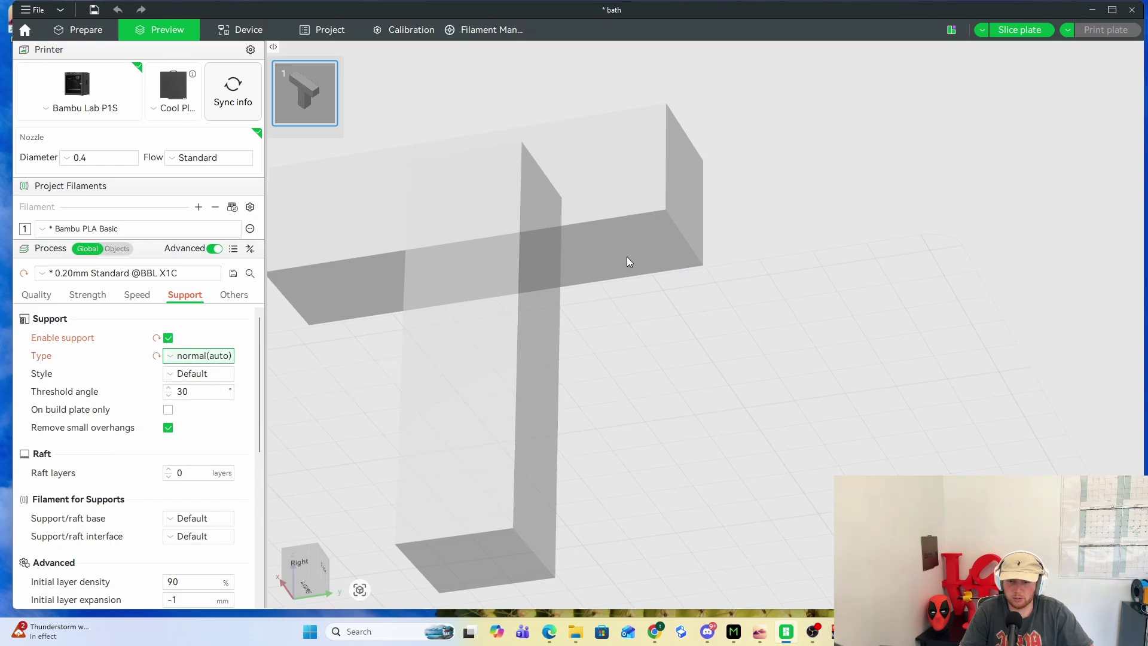
pyautogui.click(1016, 33)
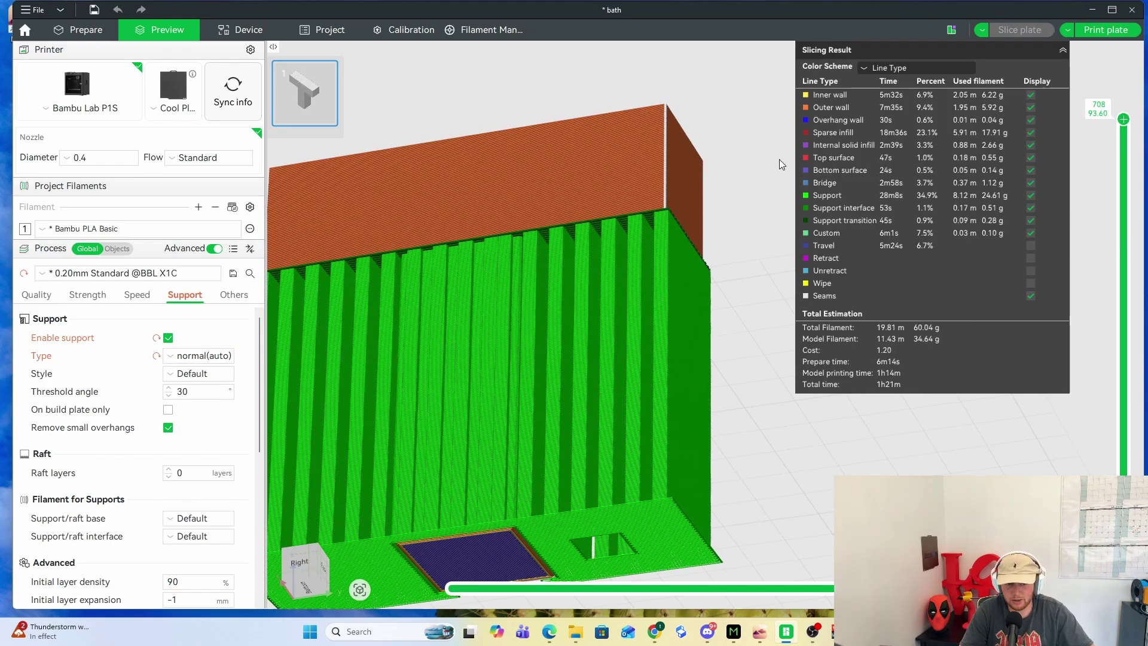
pyautogui.moveTo(768, 231); pyautogui.dragTo(787, 253)
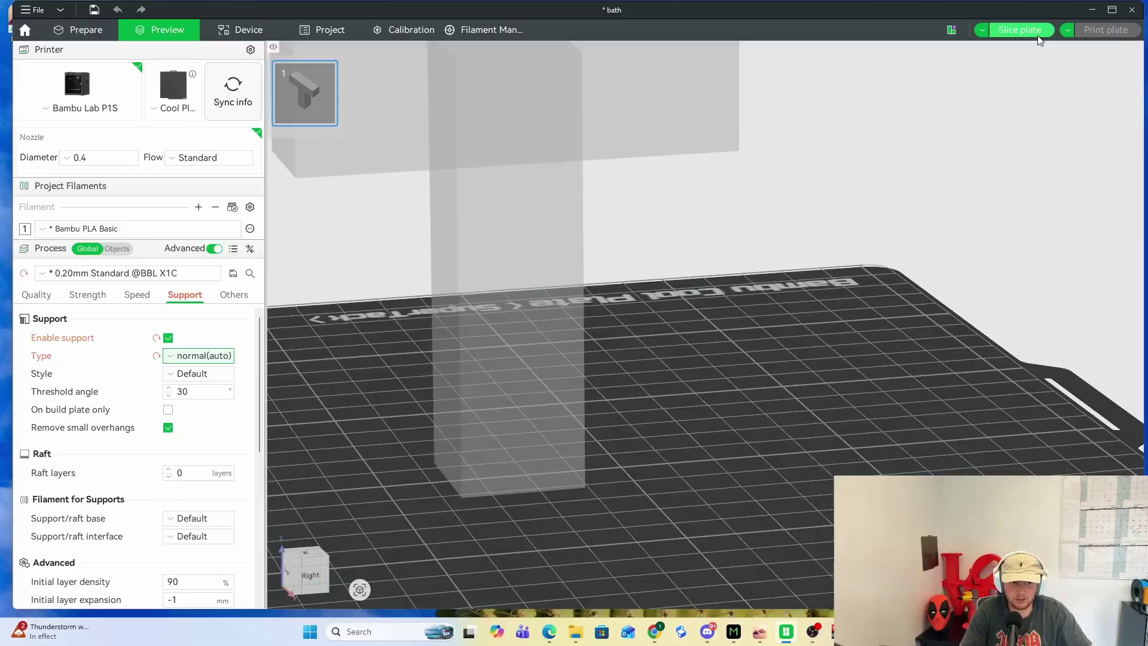
pyautogui.click(1036, 34)
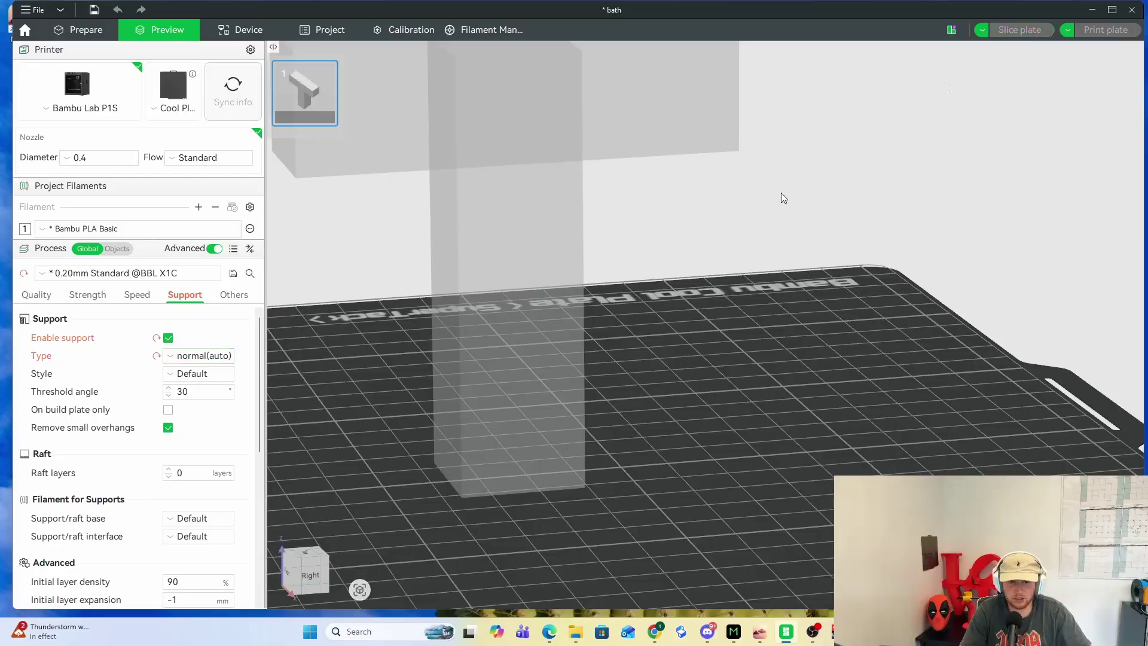
pyautogui.scroll(-5, 760, 263)
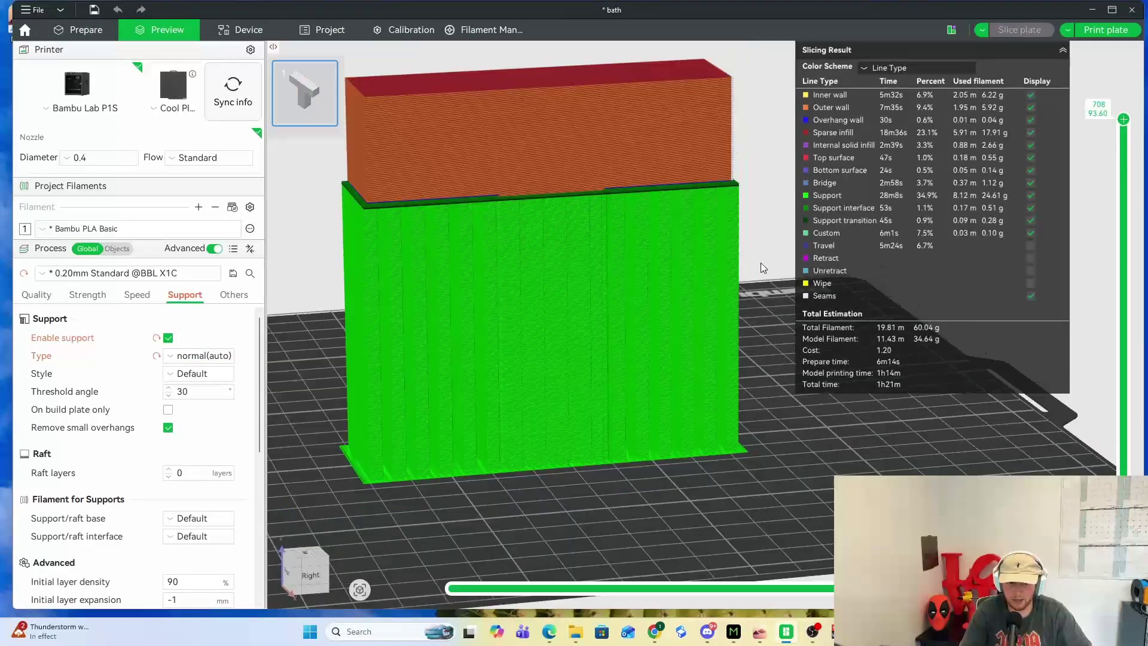
pyautogui.scroll(3, 615, 355)
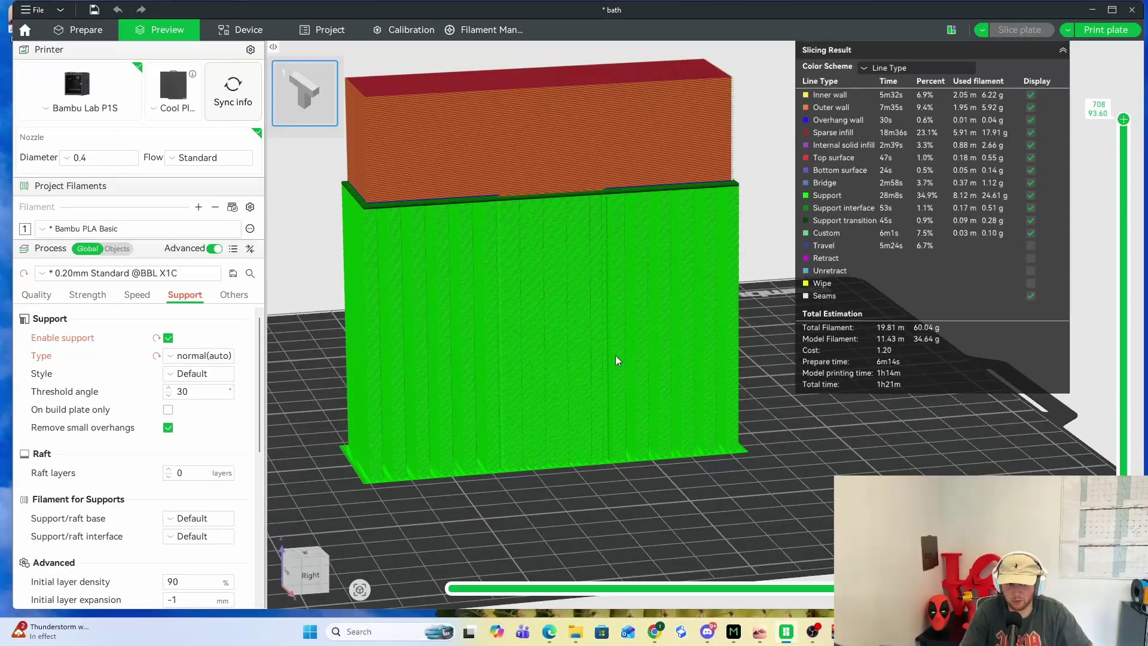
# - Set the support type to tree(auto) and reslice the plate with tree supports
pyautogui.click(217, 355)
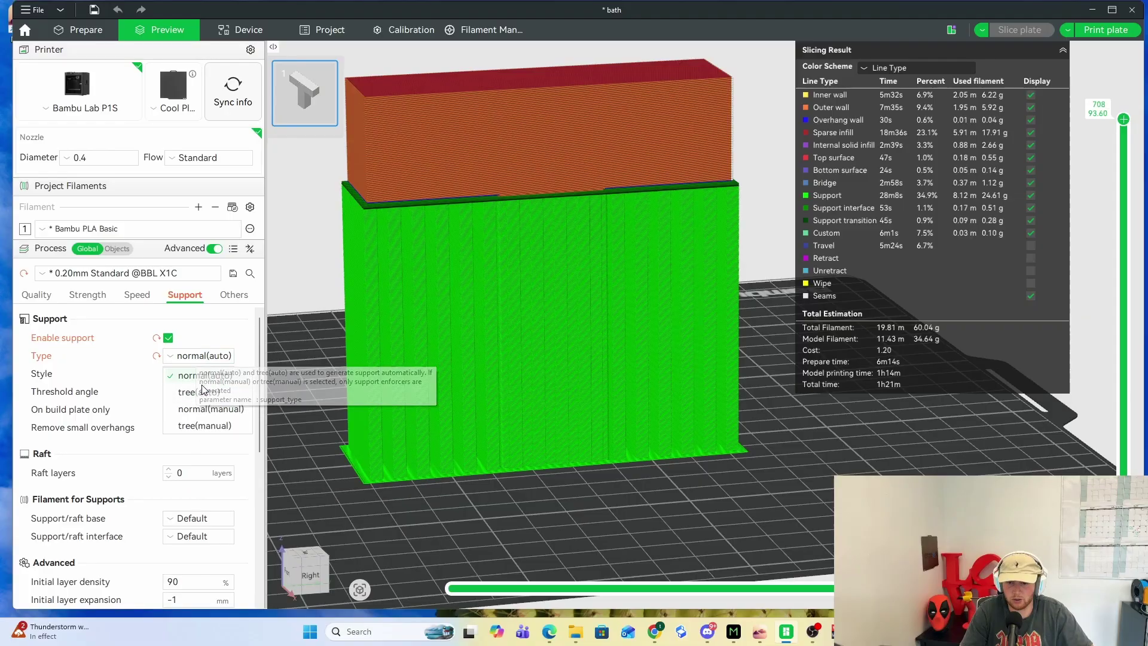
pyautogui.click(203, 392)
pyautogui.click(1020, 30)
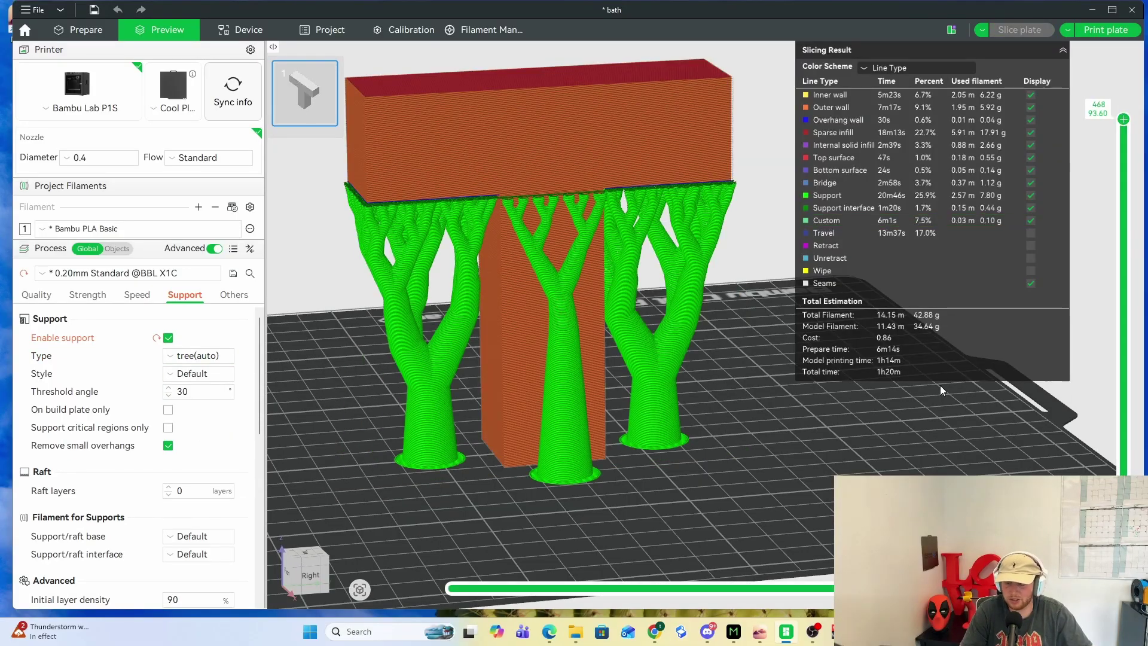
pyautogui.moveTo(731, 421); pyautogui.dragTo(563, 378)
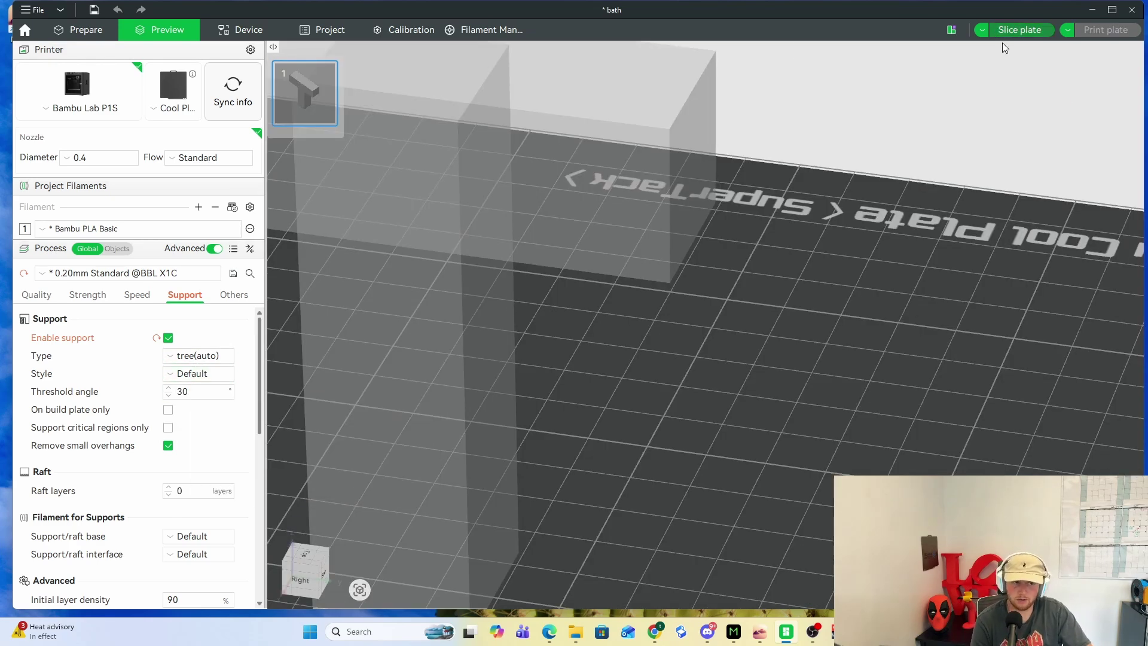
pyautogui.click(1008, 31)
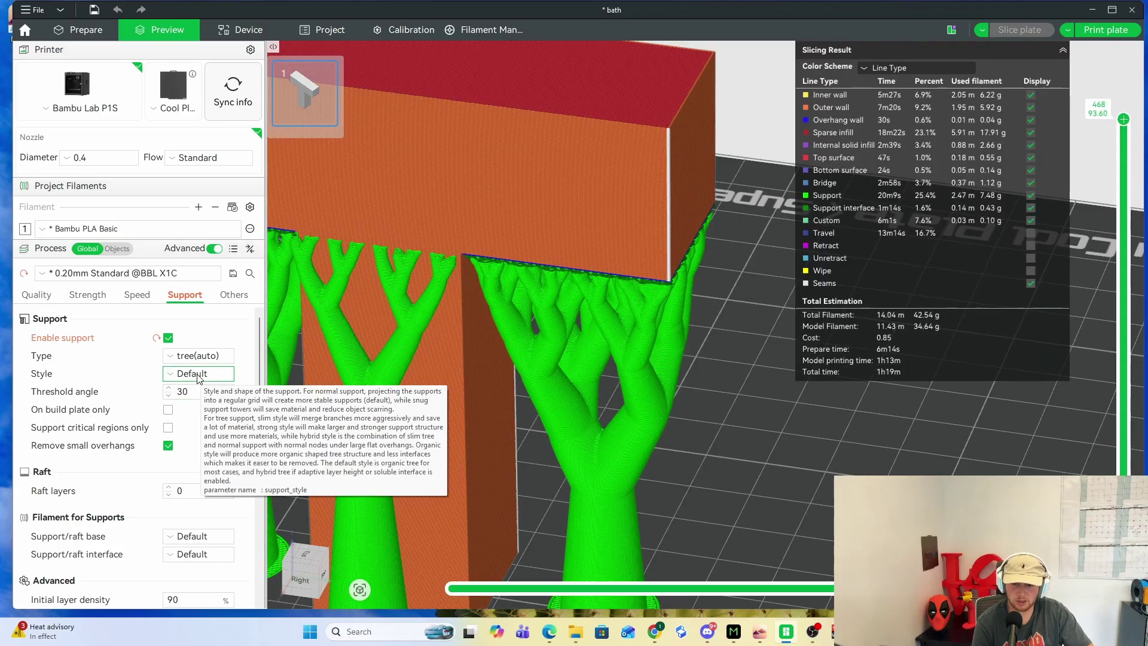
# - Set the support style to Tree Slim and reslice the plate to examine the slim supports
pyautogui.click(199, 374)
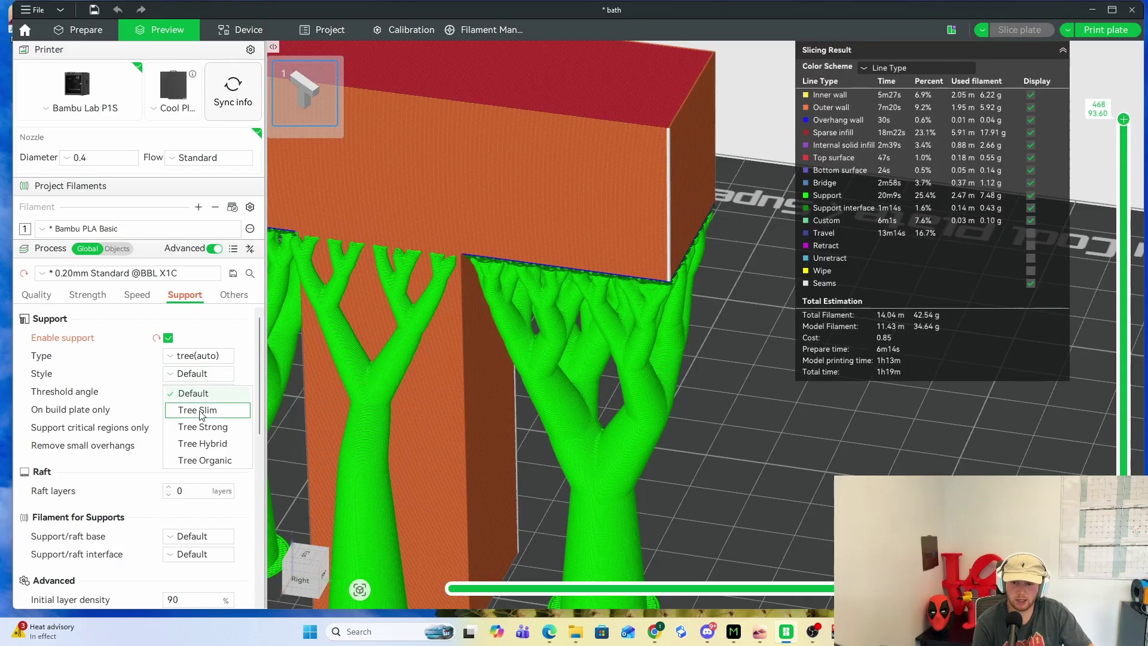
pyautogui.click(195, 402)
pyautogui.click(1011, 30)
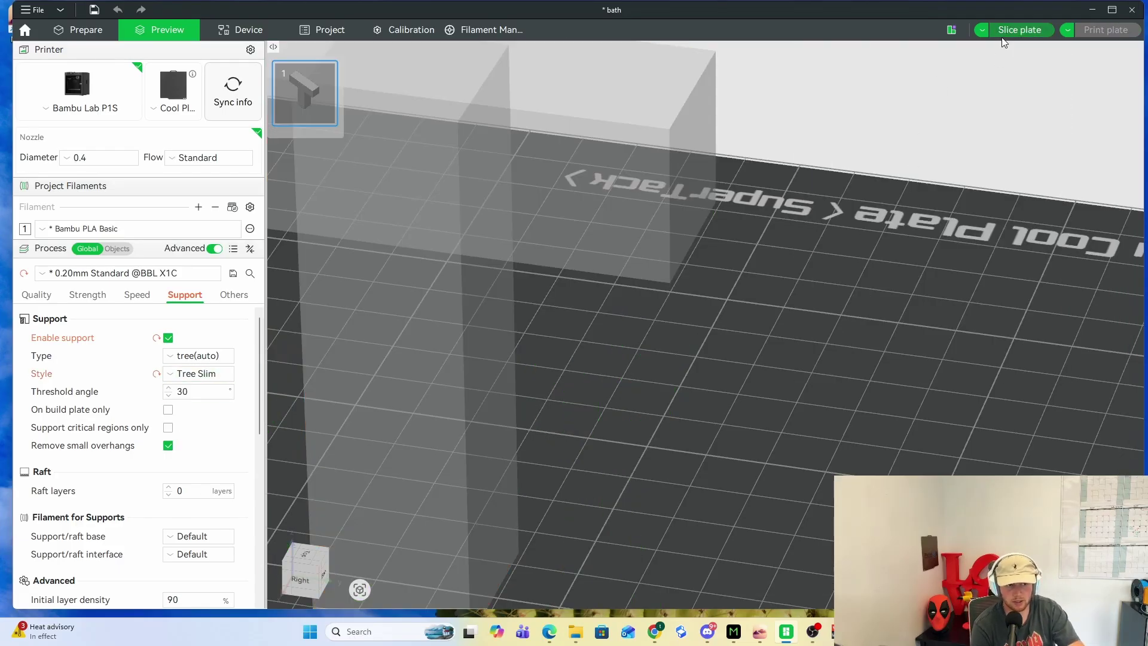
pyautogui.moveTo(759, 386)
pyautogui.mouseDown()
pyautogui.moveTo(650, 414)
pyautogui.moveTo(672, 399)
pyautogui.moveTo(744, 403)
pyautogui.mouseUp()
pyautogui.press('Down')
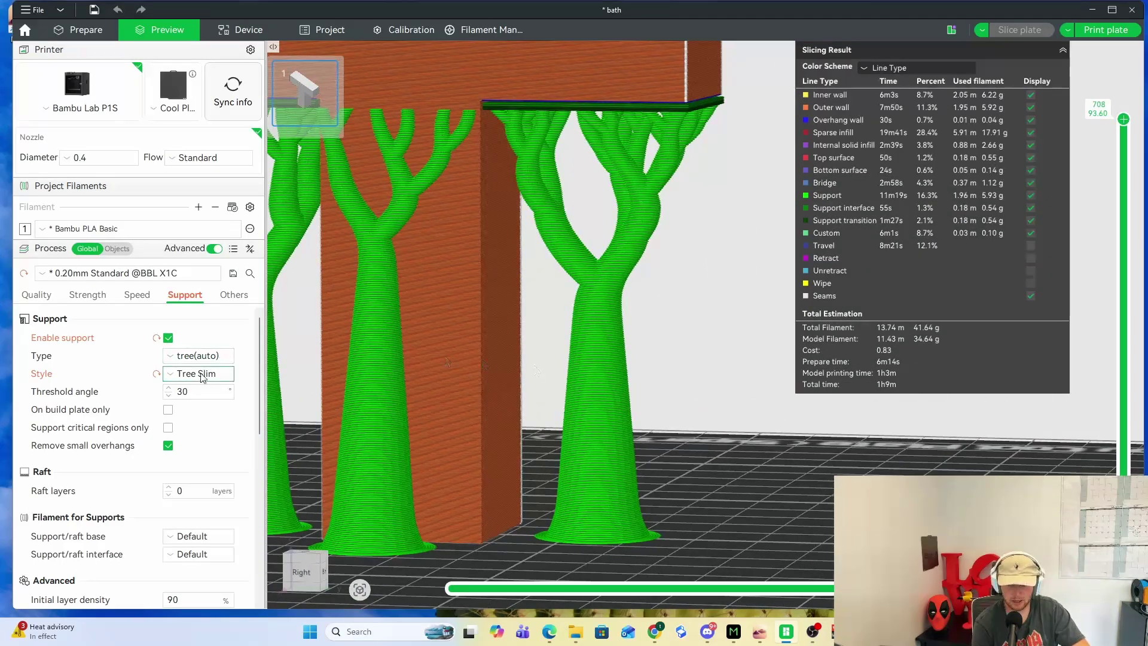
# - Change the support style to Tree Strong, reslice the plate and examine the thicker support branches
pyautogui.moveTo(533, 365); pyautogui.dragTo(683, 386)
pyautogui.scroll(5, 680, 382)
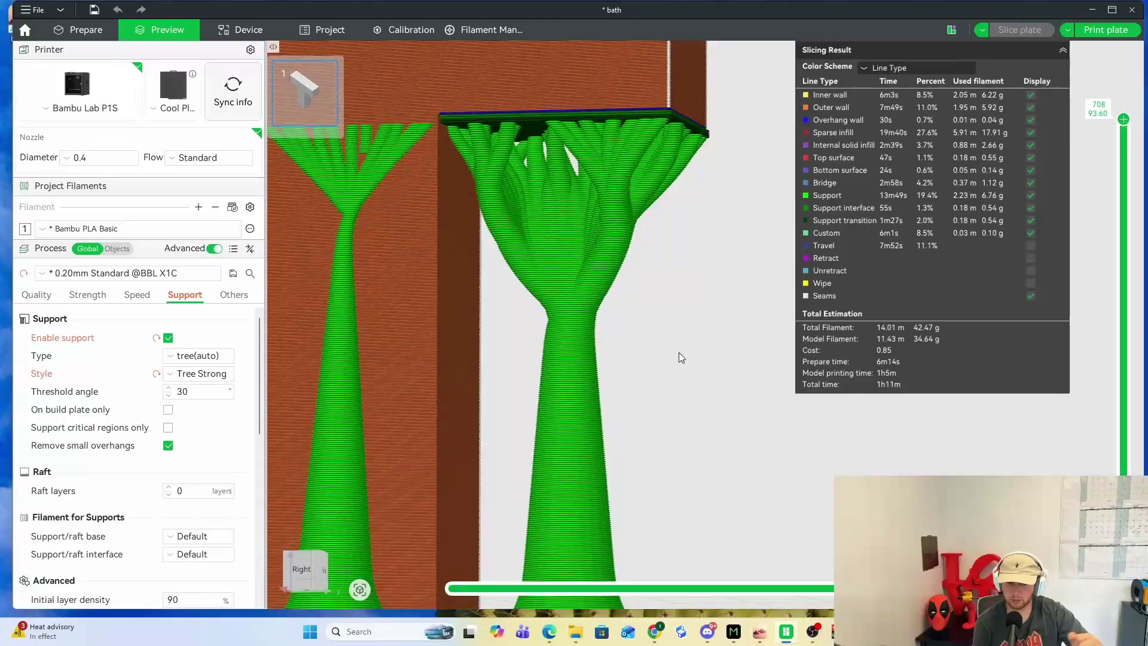
pyautogui.scroll(-4, 687, 357)
pyautogui.moveTo(643, 338); pyautogui.dragTo(683, 357)
pyautogui.moveTo(692, 474); pyautogui.dragTo(640, 411)
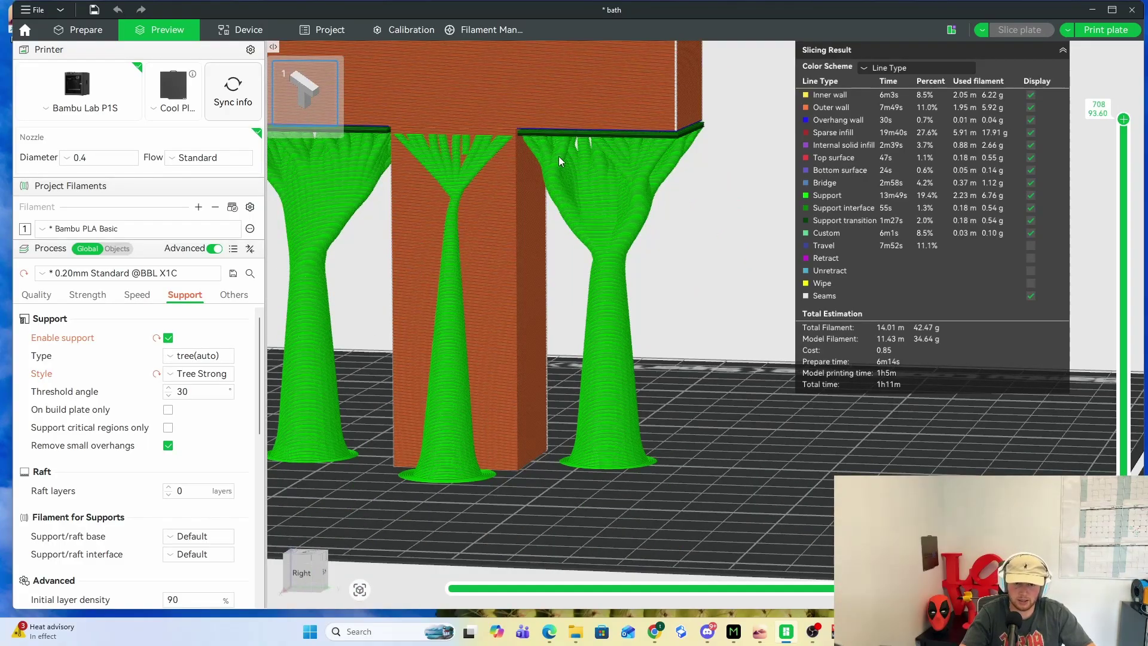
# - Lower the previewed layer range to layer 573 to examine the support interface beneath the crossbar
pyautogui.scroll(8, 681, 297)
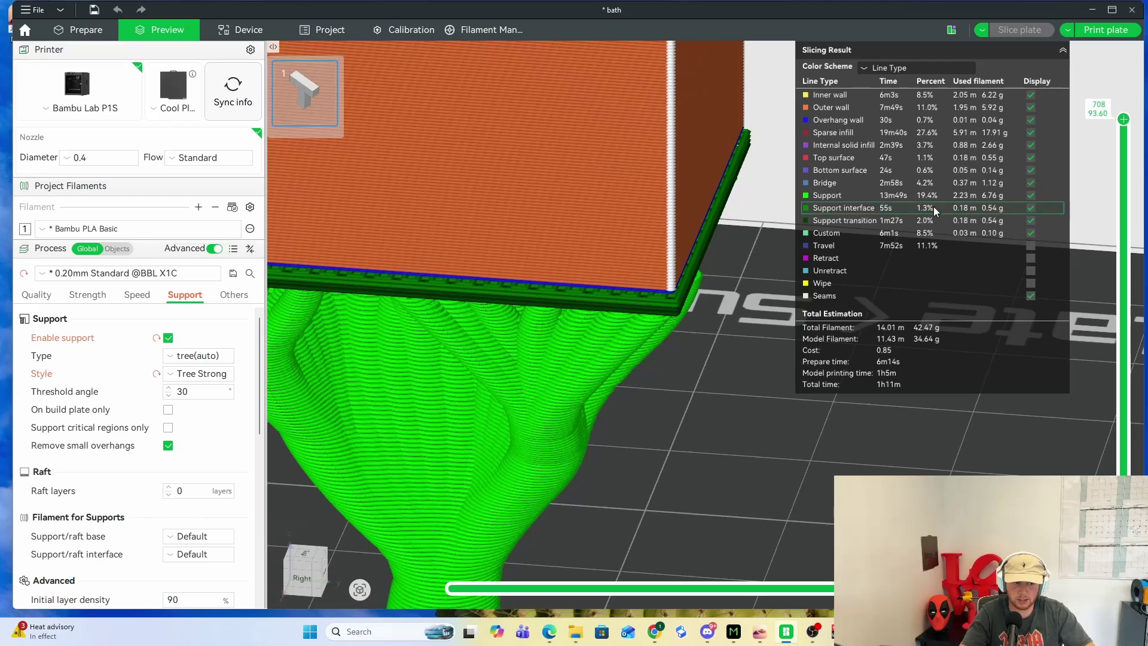
pyautogui.moveTo(1124, 119); pyautogui.dragTo(1124, 200)
pyautogui.scroll(-2, 767, 374)
pyautogui.moveTo(755, 377); pyautogui.dragTo(752, 382)
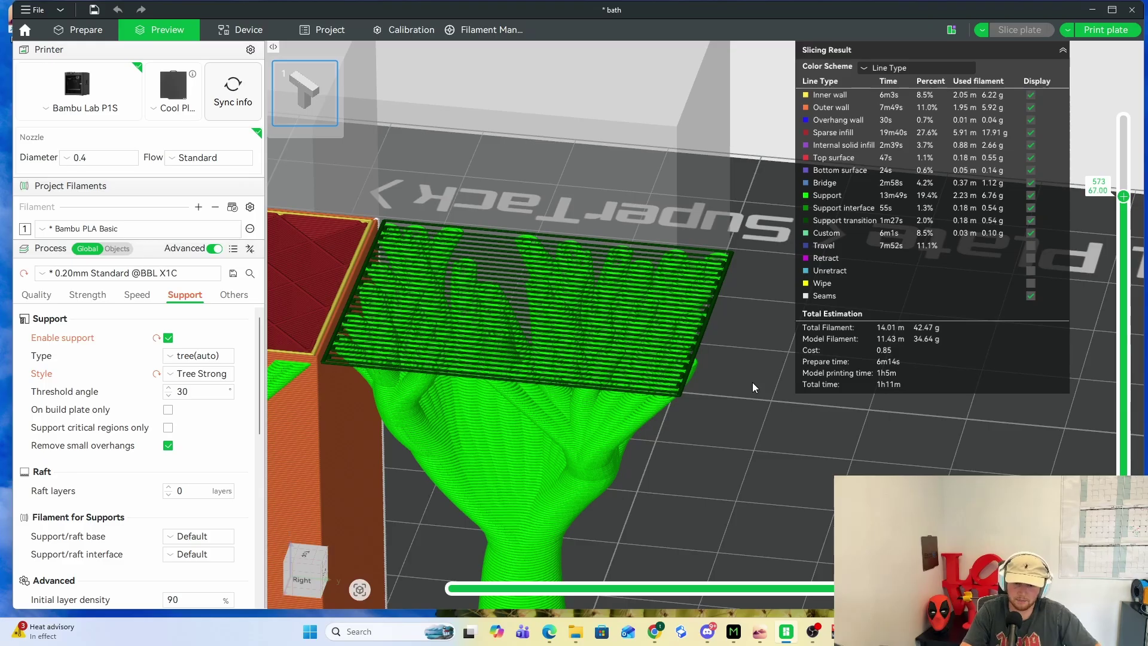
# - Set the top interface layers of the supports to 4, reslice the plate and preview the interface up to layer 578
pyautogui.scroll(-6, 164, 459)
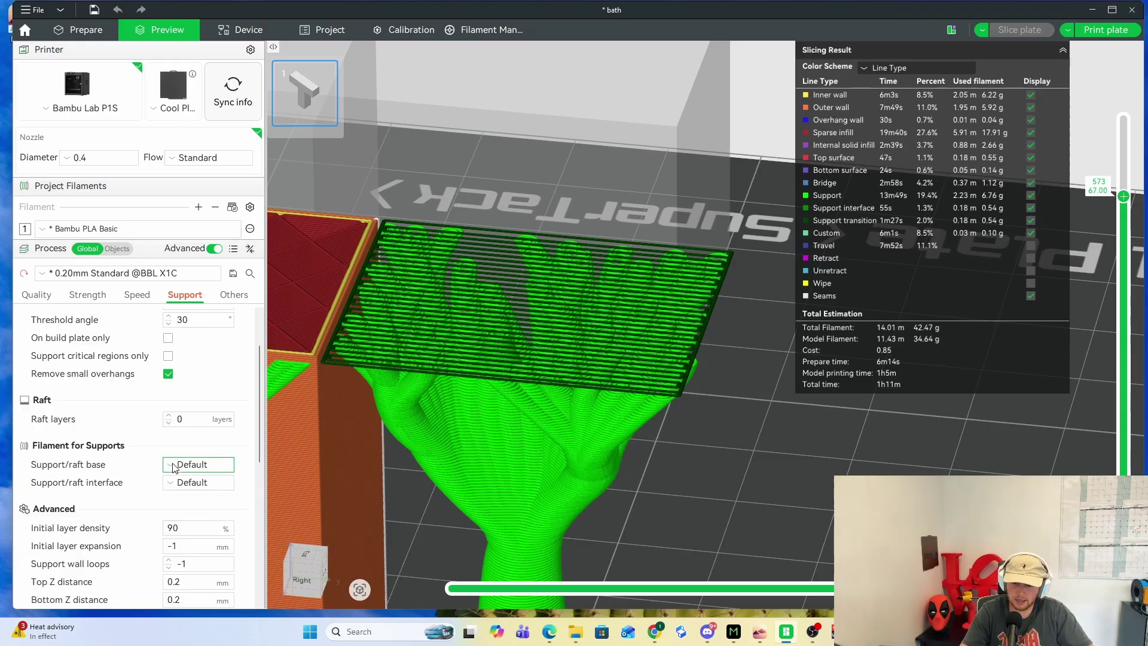
pyautogui.scroll(-1, 147, 465)
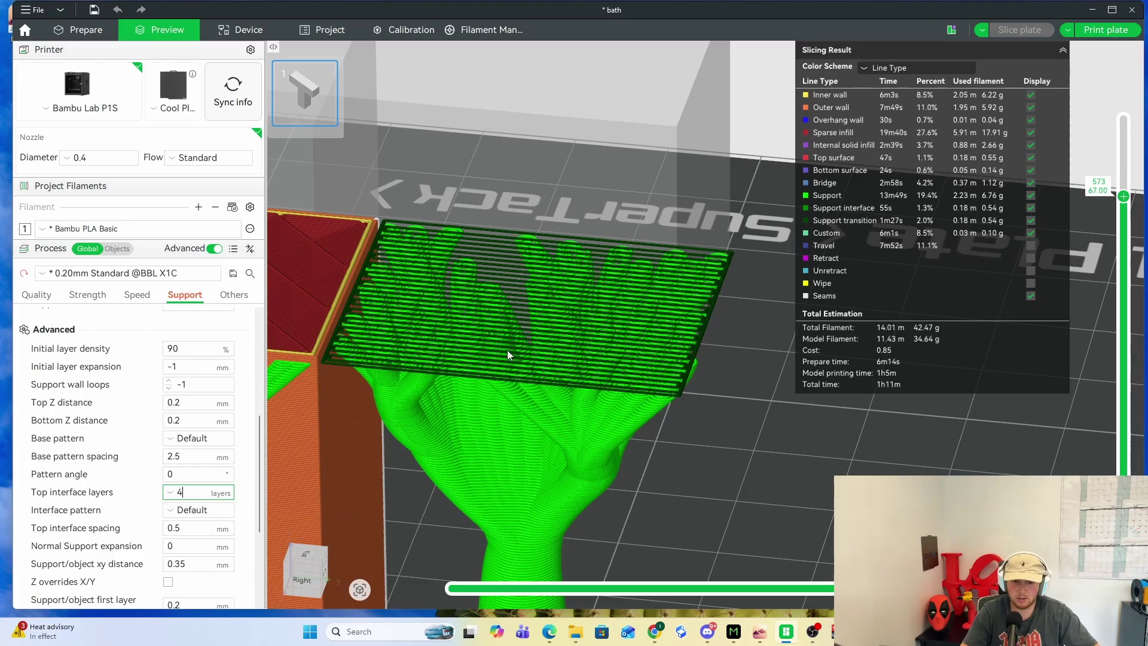
pyautogui.click(1011, 29)
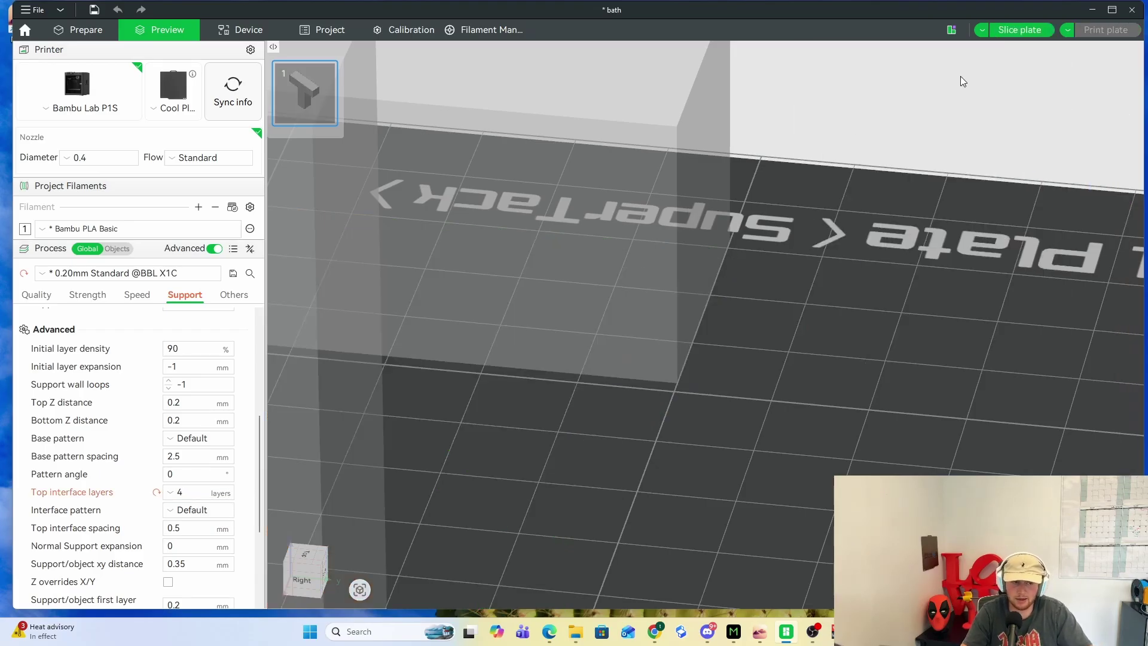
pyautogui.click(1039, 35)
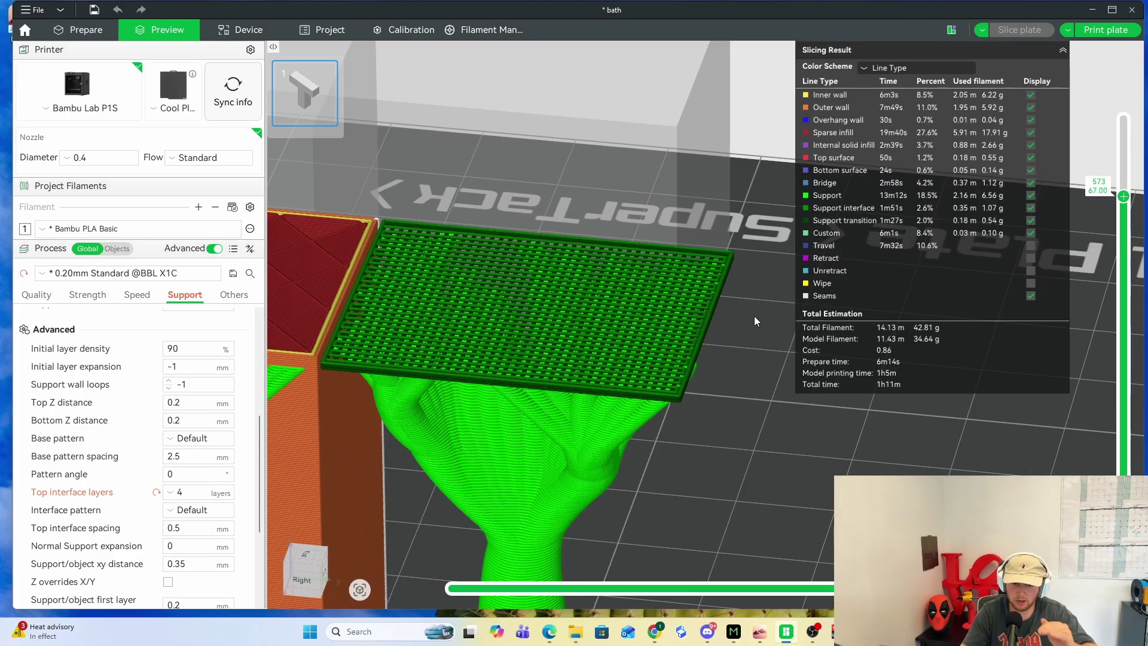
pyautogui.moveTo(1123, 196); pyautogui.dragTo(1125, 194)
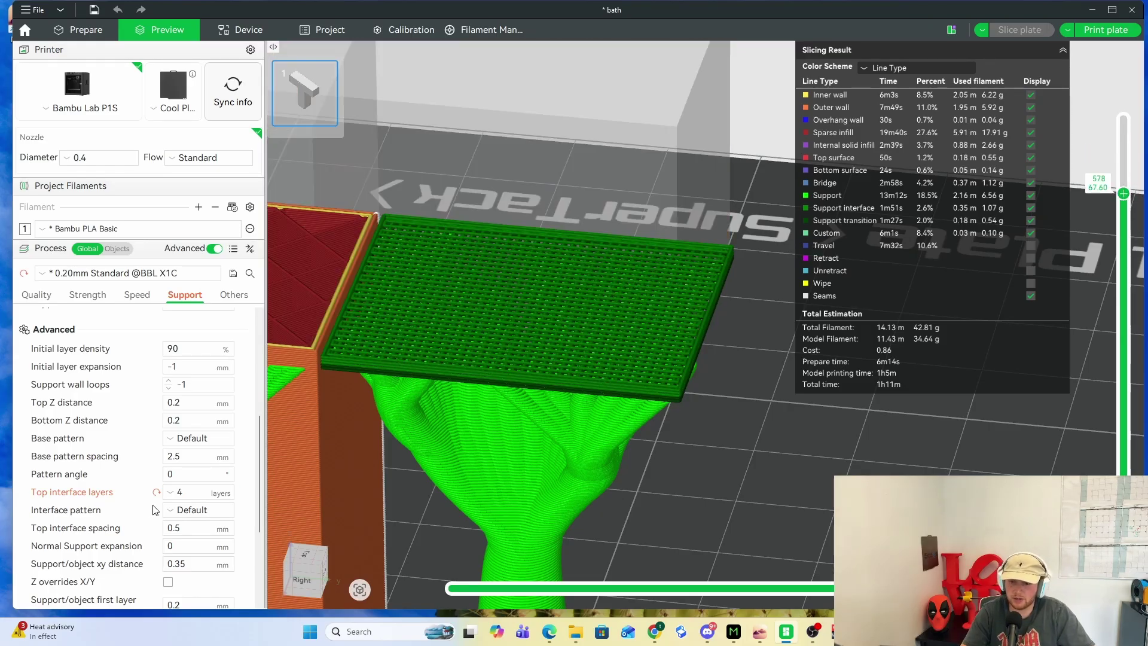
# - Turn off the advanced process settings so only the basic support options are listed
pyautogui.click(214, 250)
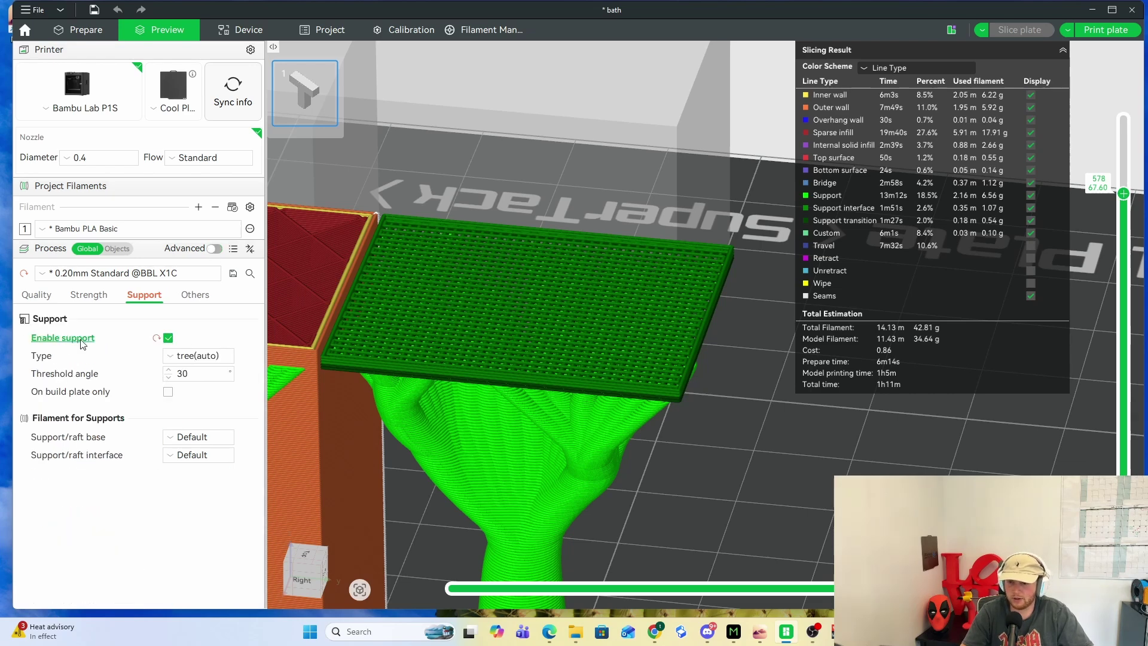
# - Turn the advanced process settings back on, set the support style to Default and reslice the plate
pyautogui.click(214, 250)
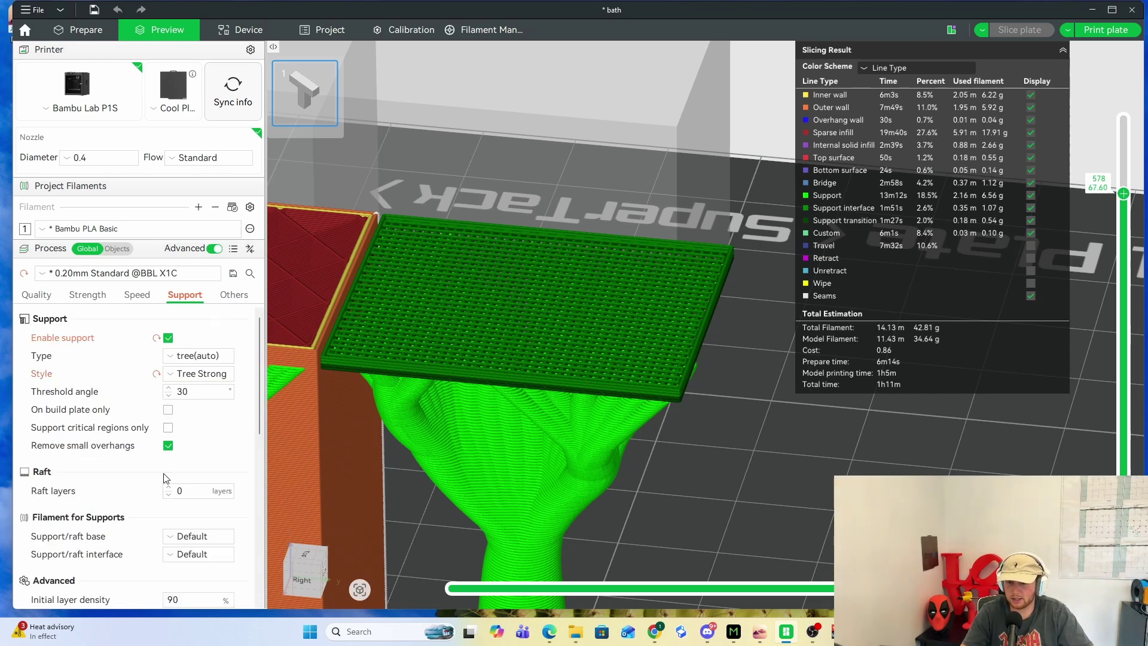
pyautogui.click(197, 373)
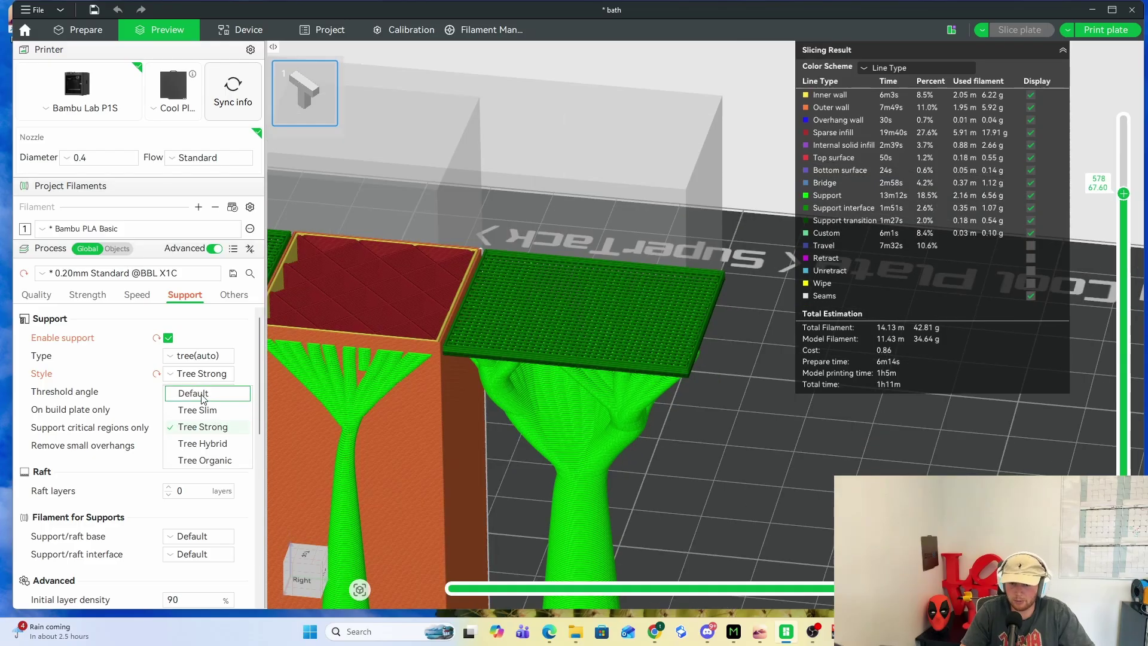
pyautogui.click(190, 391)
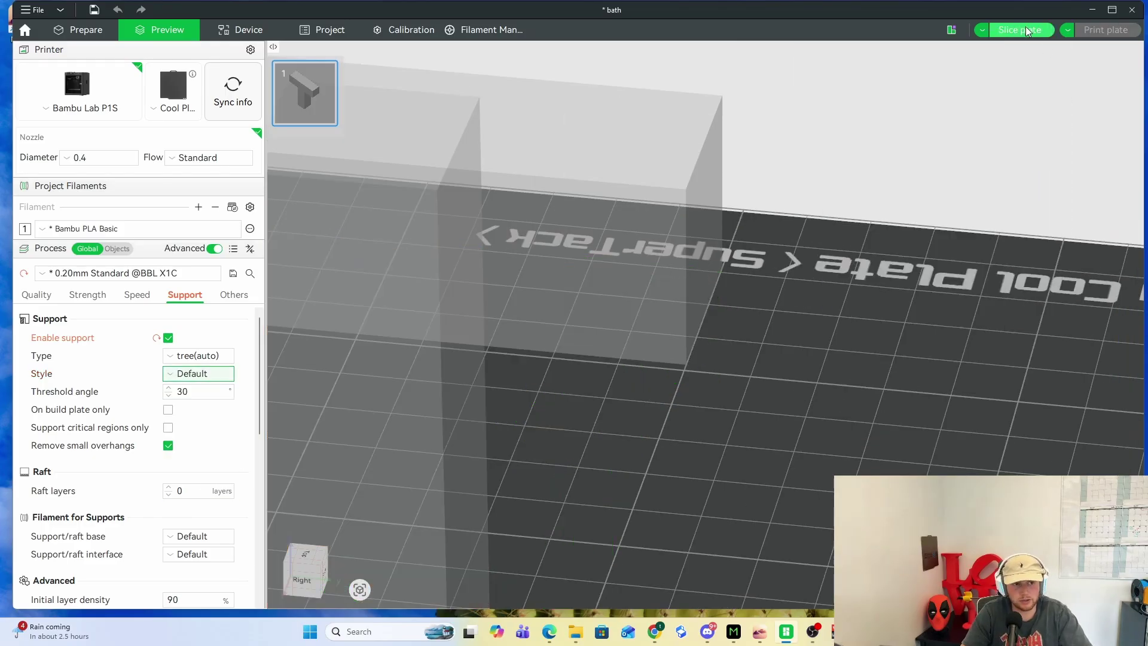
pyautogui.click(1025, 30)
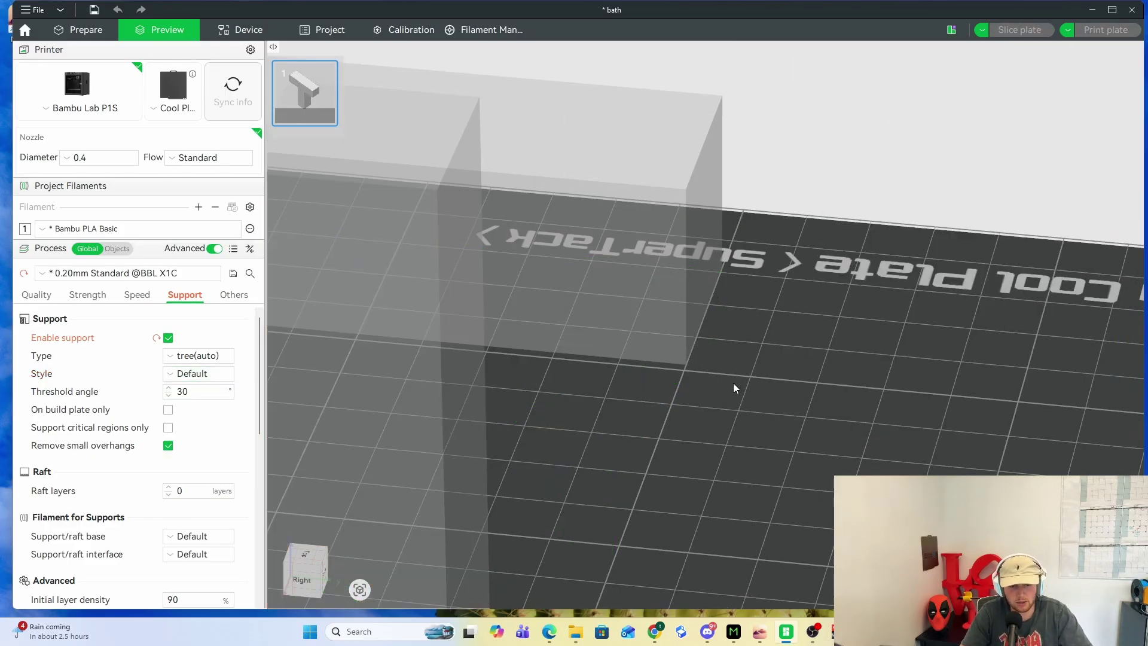
pyautogui.moveTo(735, 402); pyautogui.dragTo(733, 380)
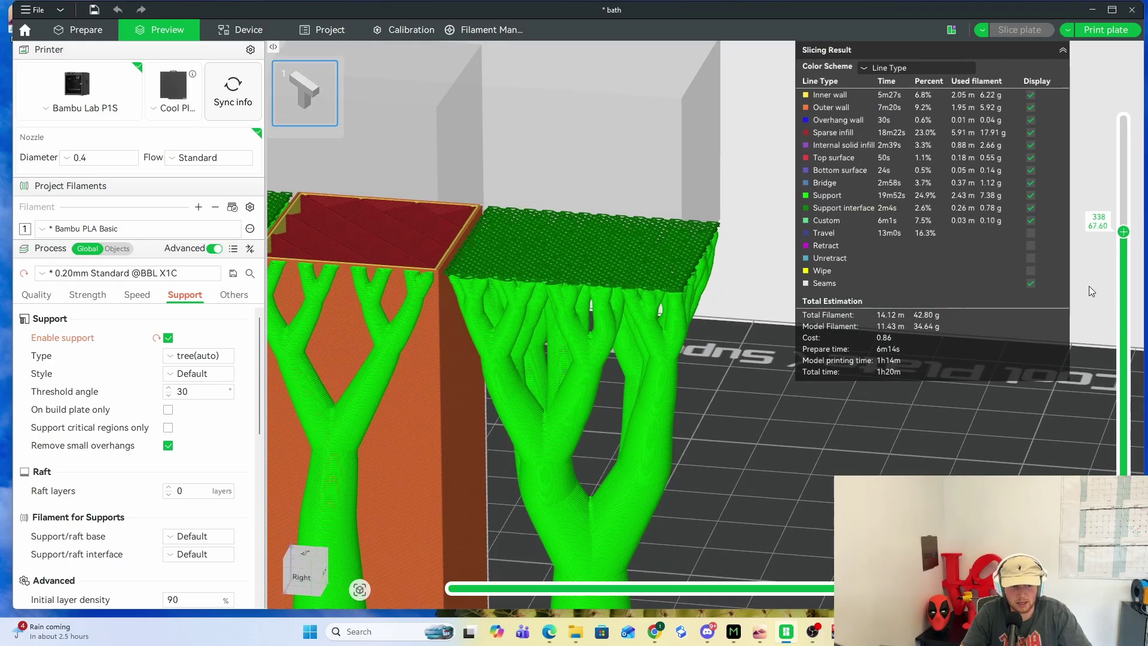
# - Raise the previewed layer range to layer 360 and examine the gap between the support interface and the crossbar's underside
pyautogui.moveTo(1122, 230); pyautogui.dragTo(1093, 221)
pyautogui.scroll(8, 726, 382)
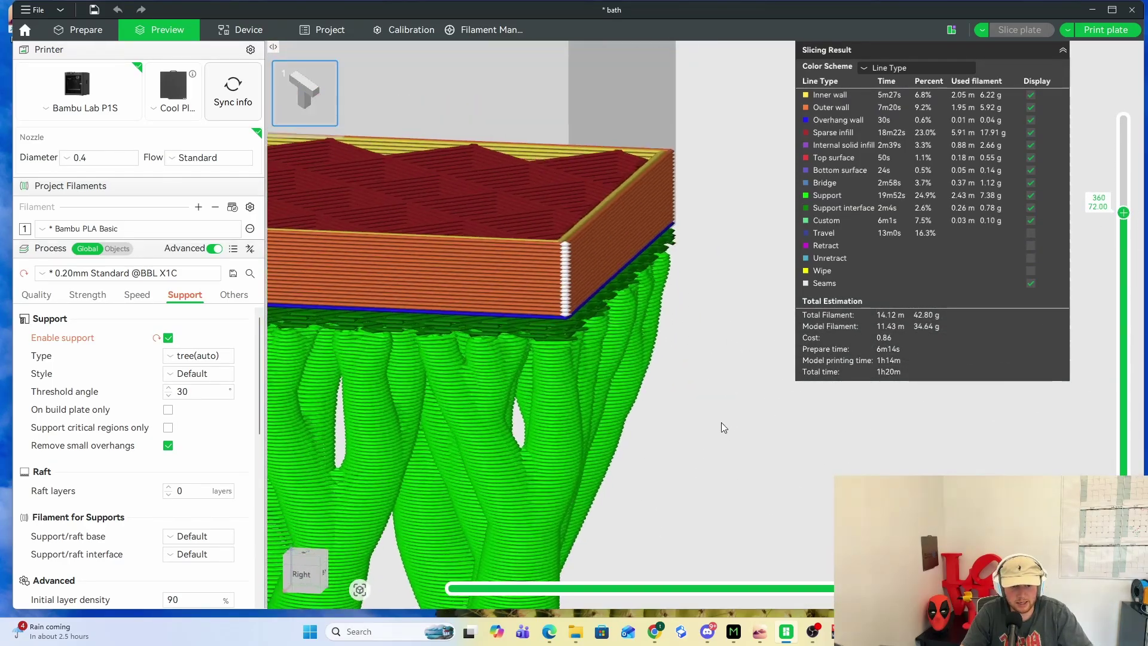
pyautogui.moveTo(721, 422); pyautogui.dragTo(701, 385)
pyautogui.scroll(6, 724, 389)
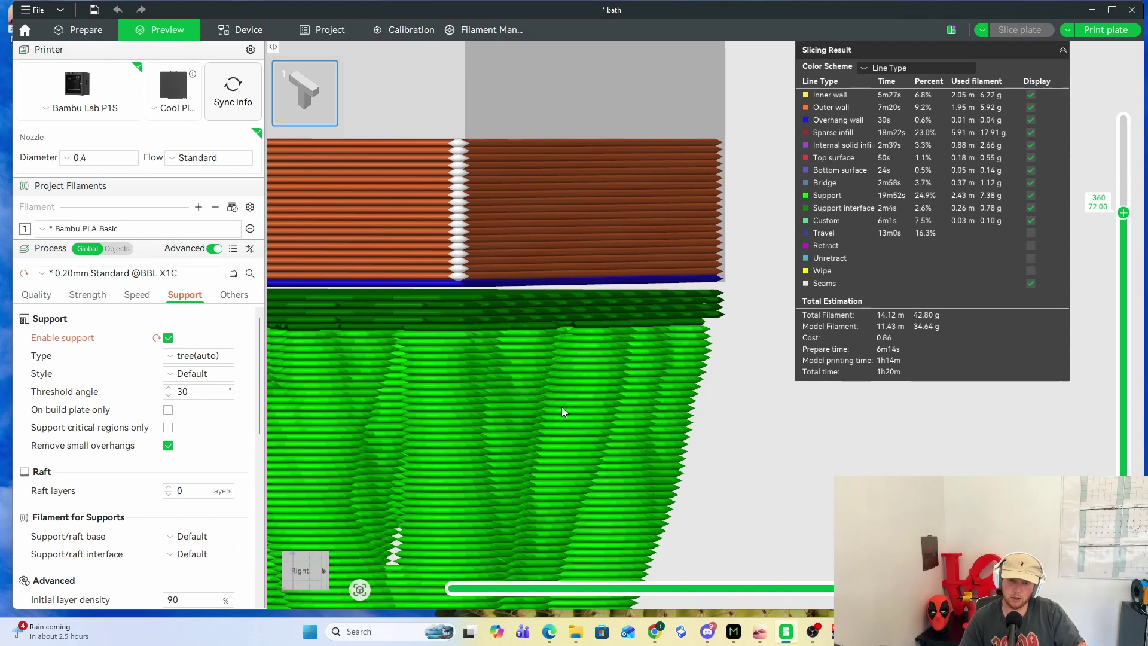
# - Set the supports' top Z distance to 0 mm, reslice the plate and examine the contact between interface and crossbar
pyautogui.scroll(-2, 201, 413)
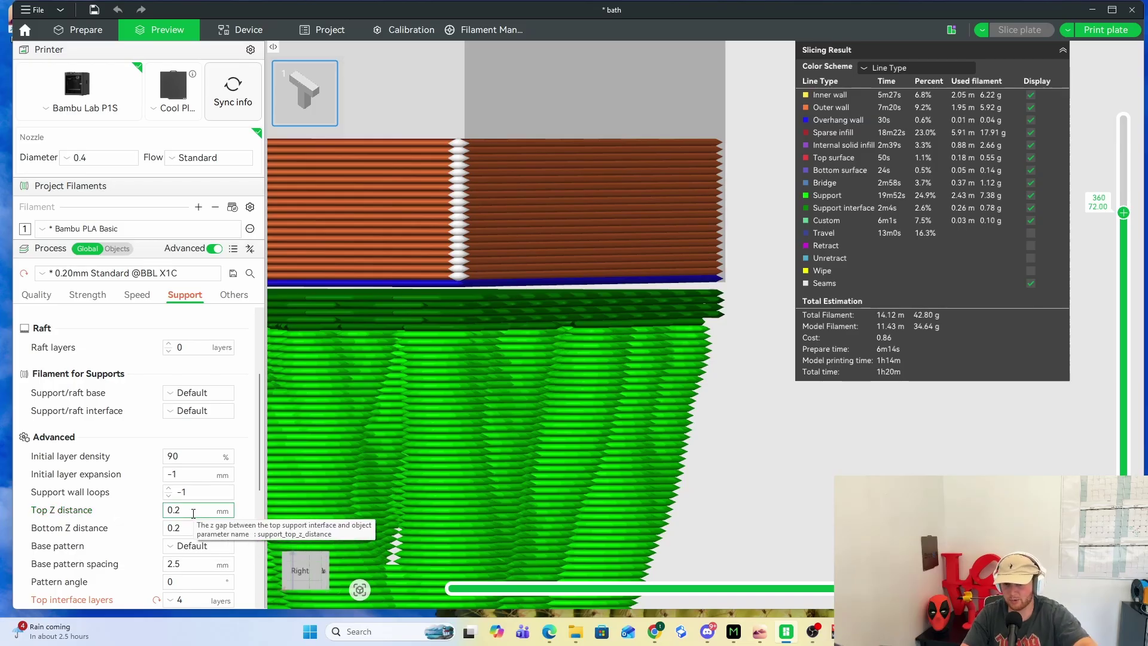
pyautogui.click(193, 513)
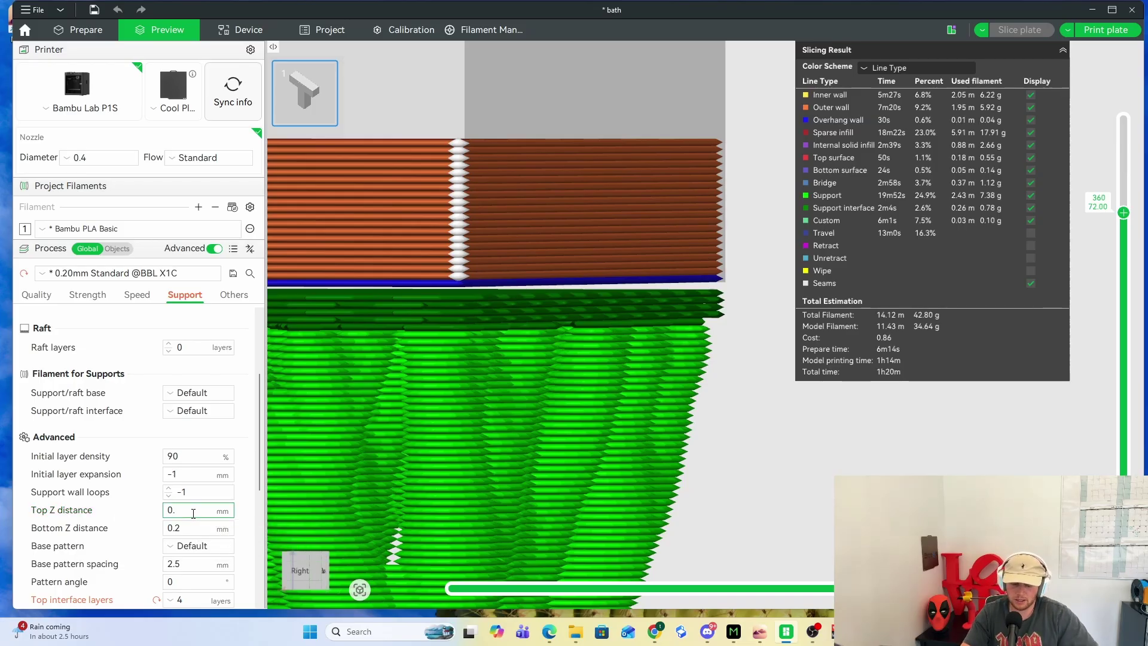
pyautogui.press('BackSpace')
pyautogui.press('BackSpace')
pyautogui.press('Return')
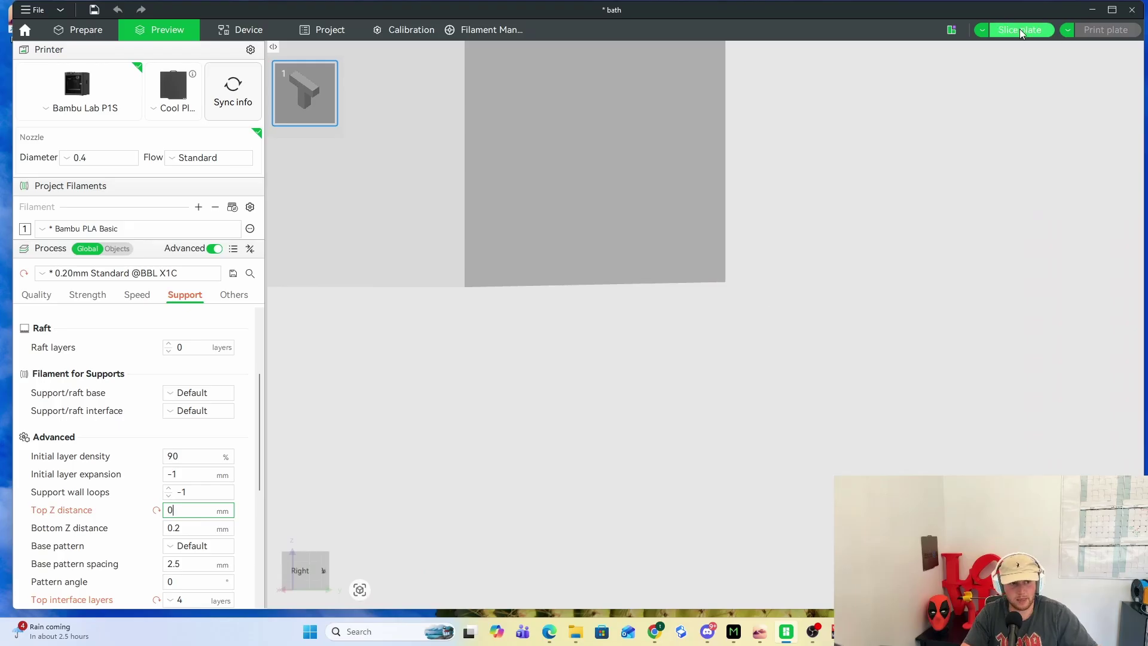
pyautogui.click(1021, 30)
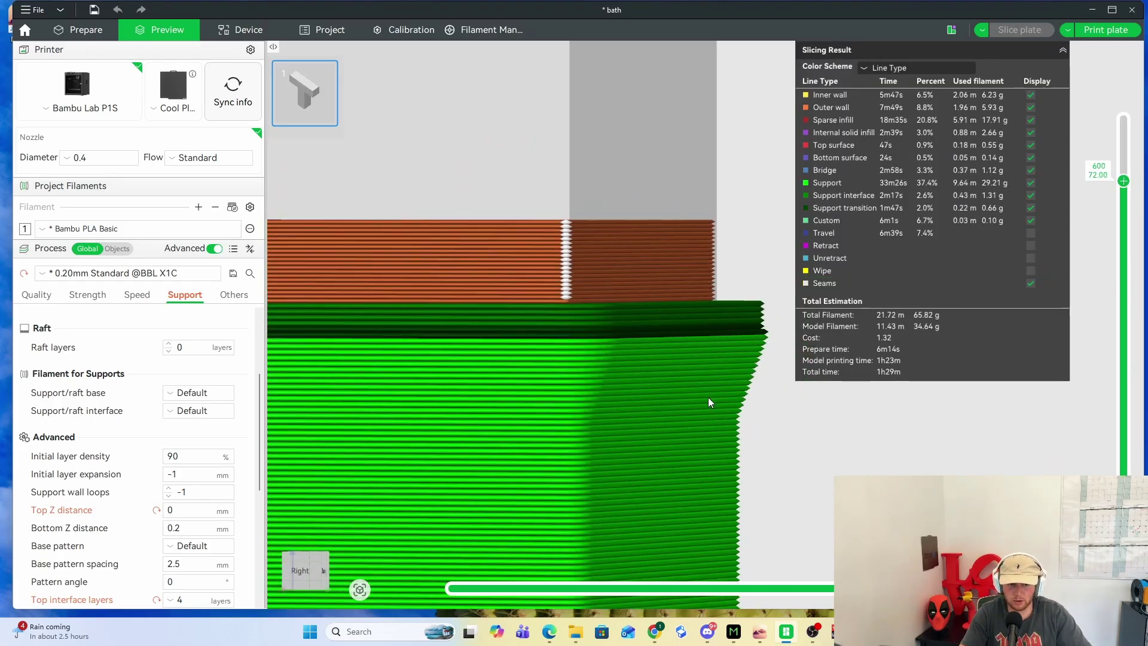
pyautogui.scroll(-3, 708, 398)
pyautogui.scroll(2, 751, 428)
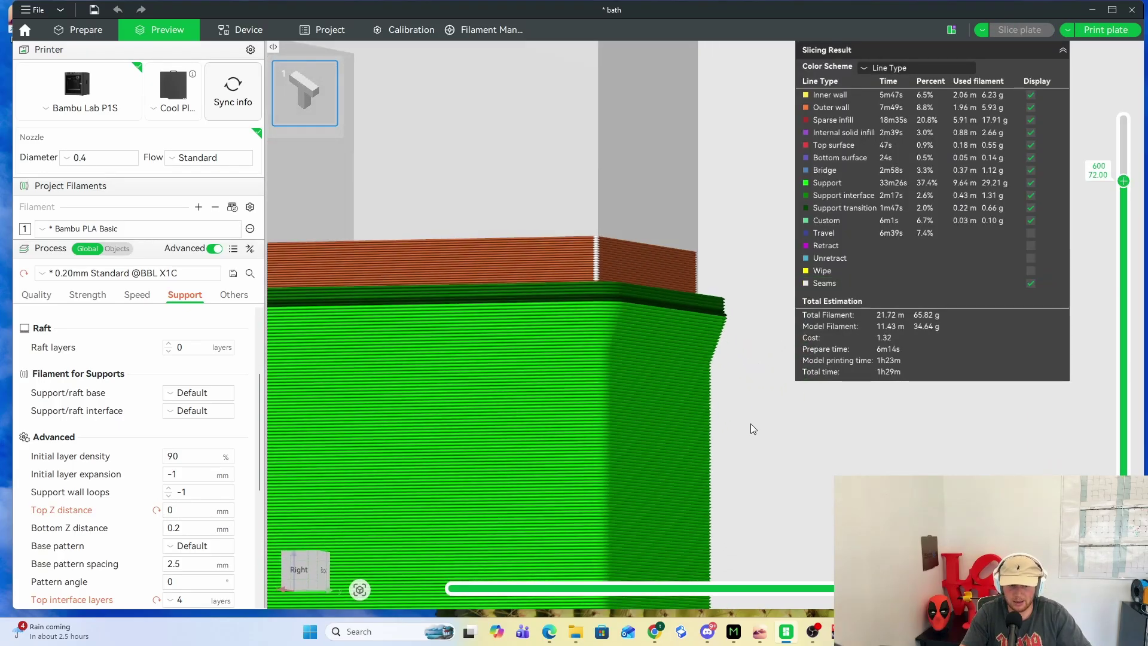
pyautogui.scroll(3, 751, 424)
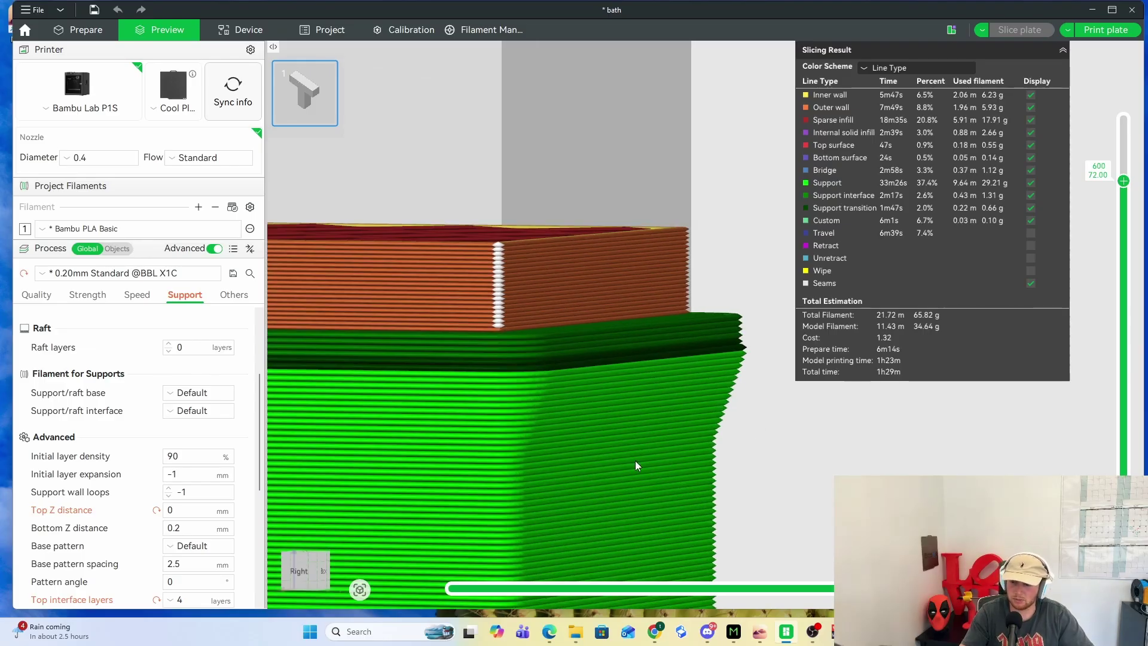
# - Try a top Z distance of .22 mm on the resliced plate, and reset the distance to its default
pyautogui.click(184, 510)
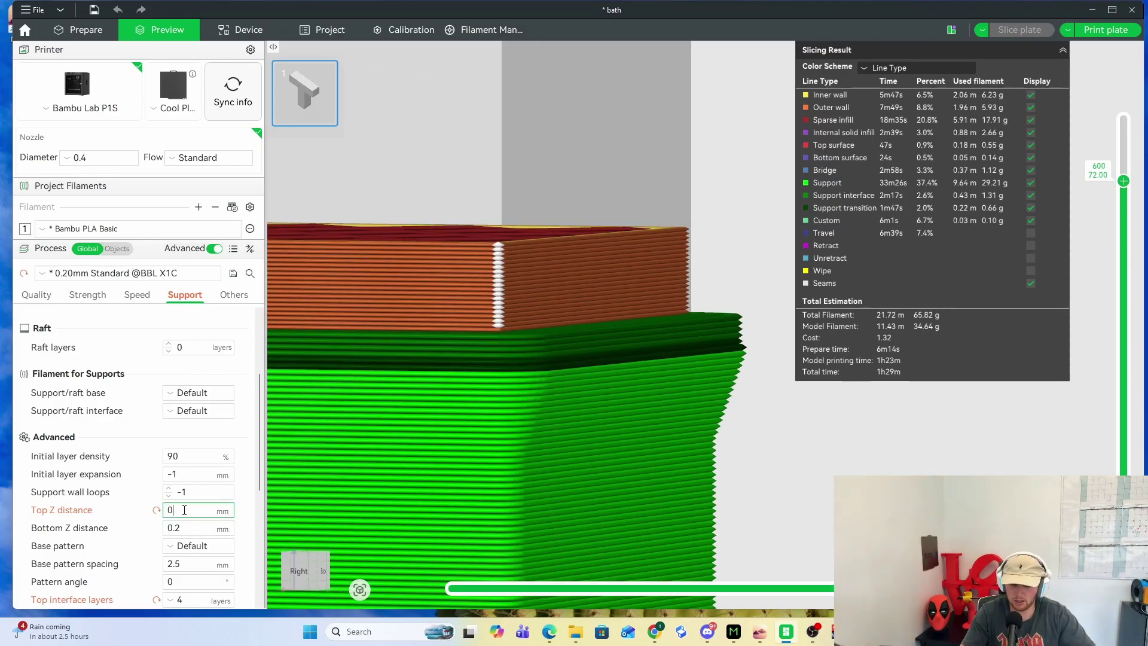
pyautogui.press('BackSpace')
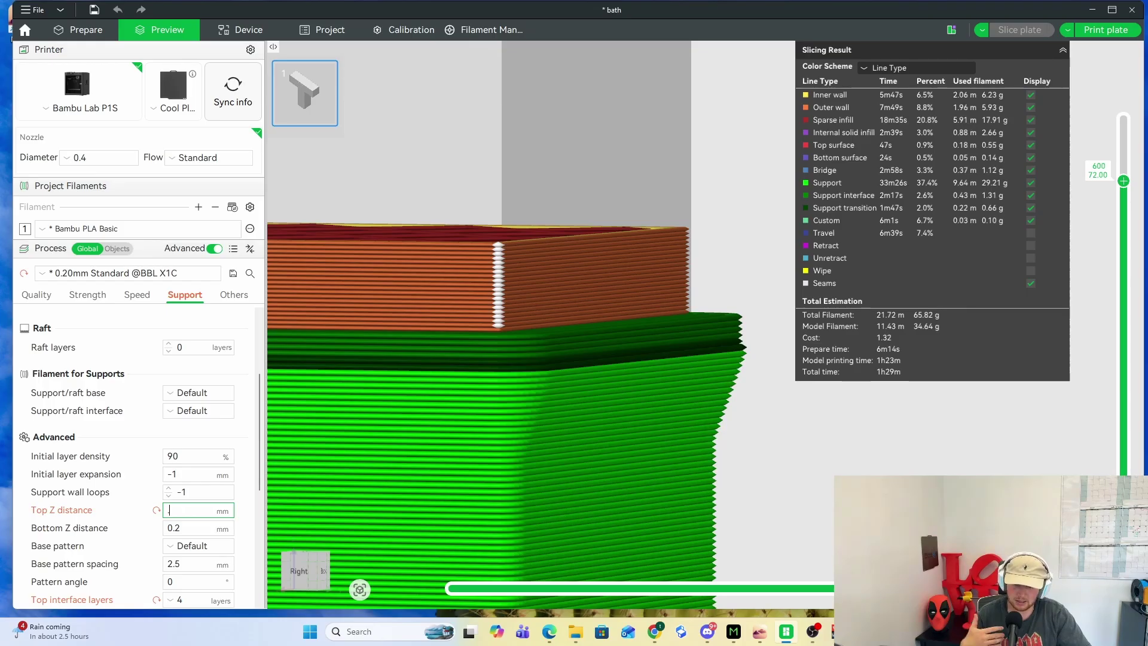
pyautogui.write('.22')
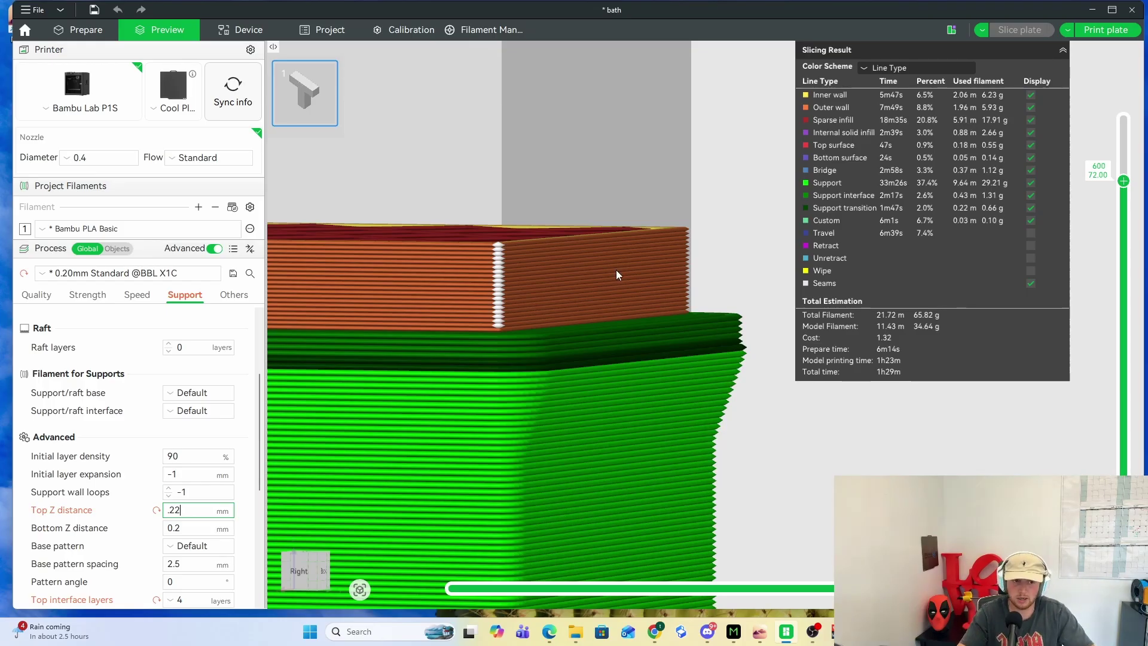
pyautogui.click(733, 156)
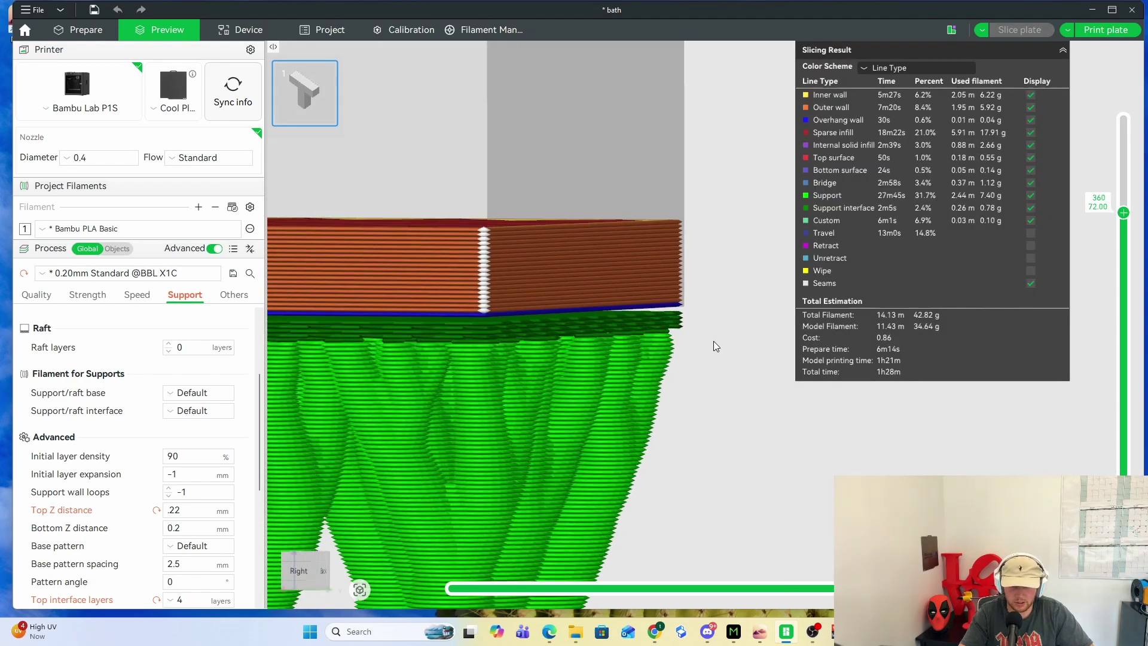
pyautogui.moveTo(713, 341); pyautogui.dragTo(713, 340)
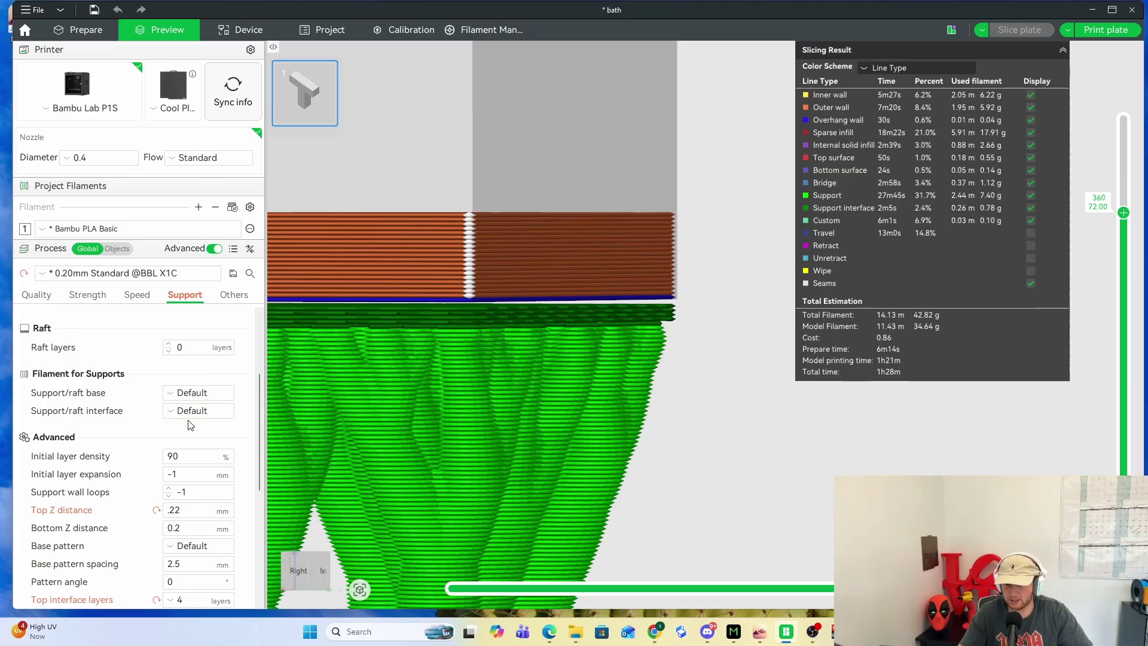
pyautogui.click(157, 510)
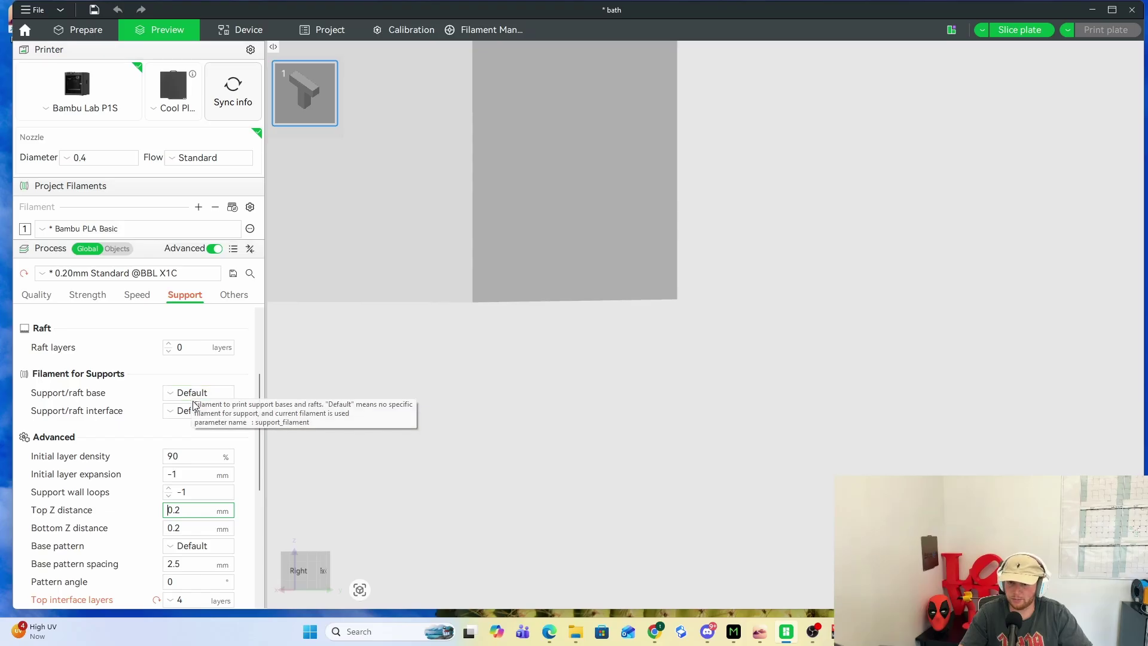
# - Add a second project filament and set it to Generic PETG
pyautogui.click(198, 207)
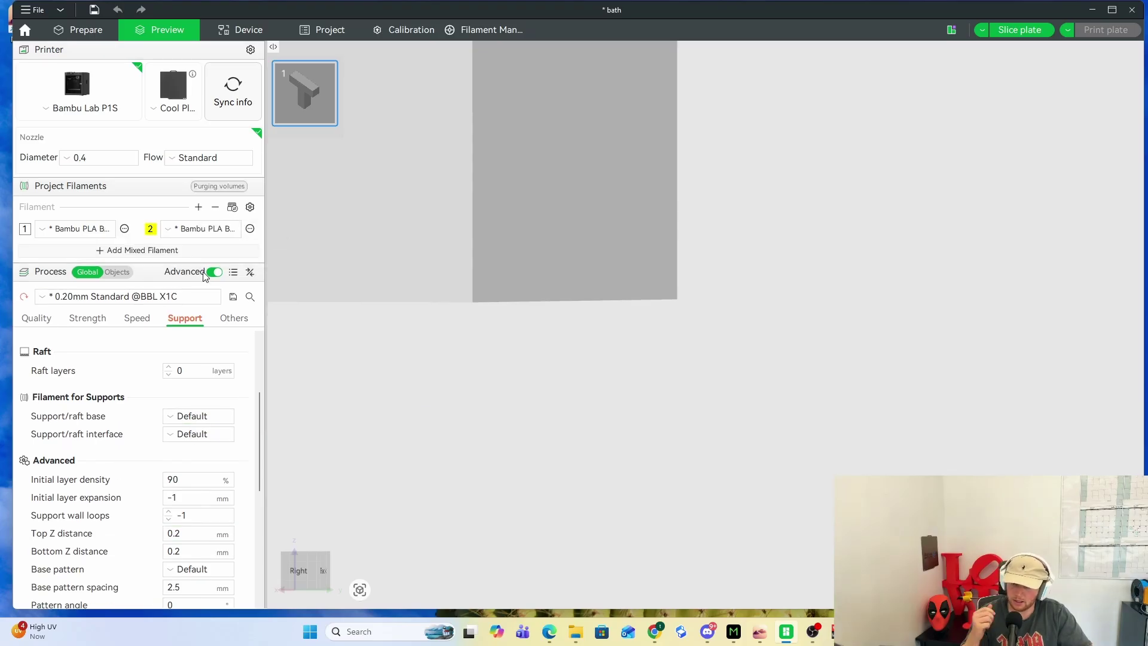
pyautogui.click(186, 234)
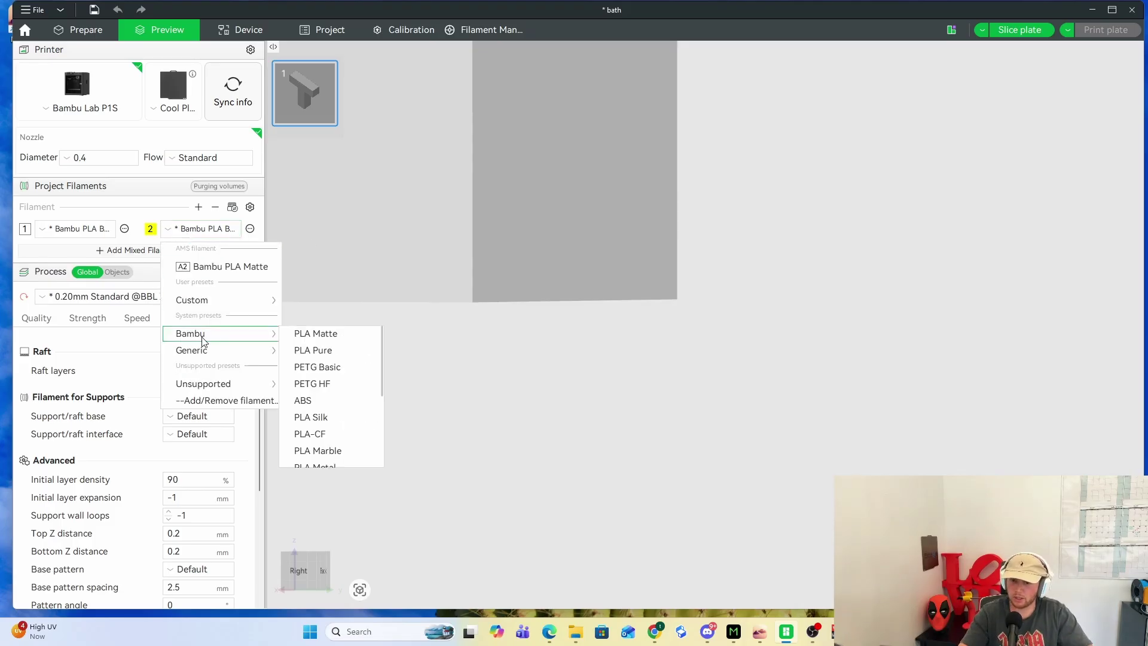
pyautogui.click(293, 383)
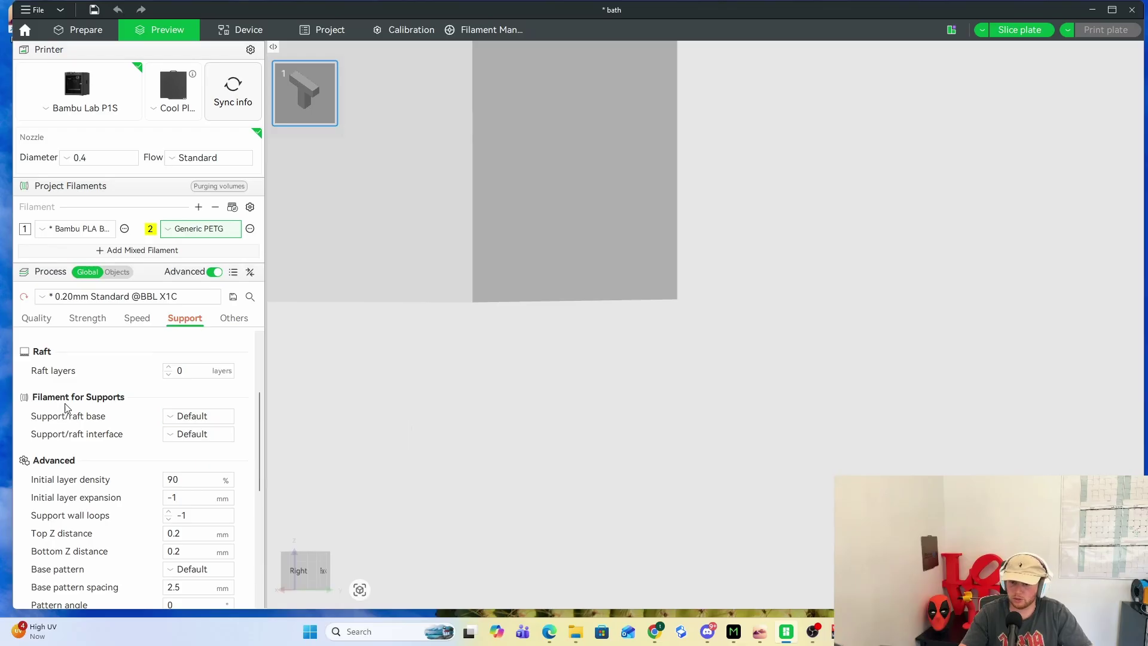
pyautogui.click(191, 416)
pyautogui.click(191, 472)
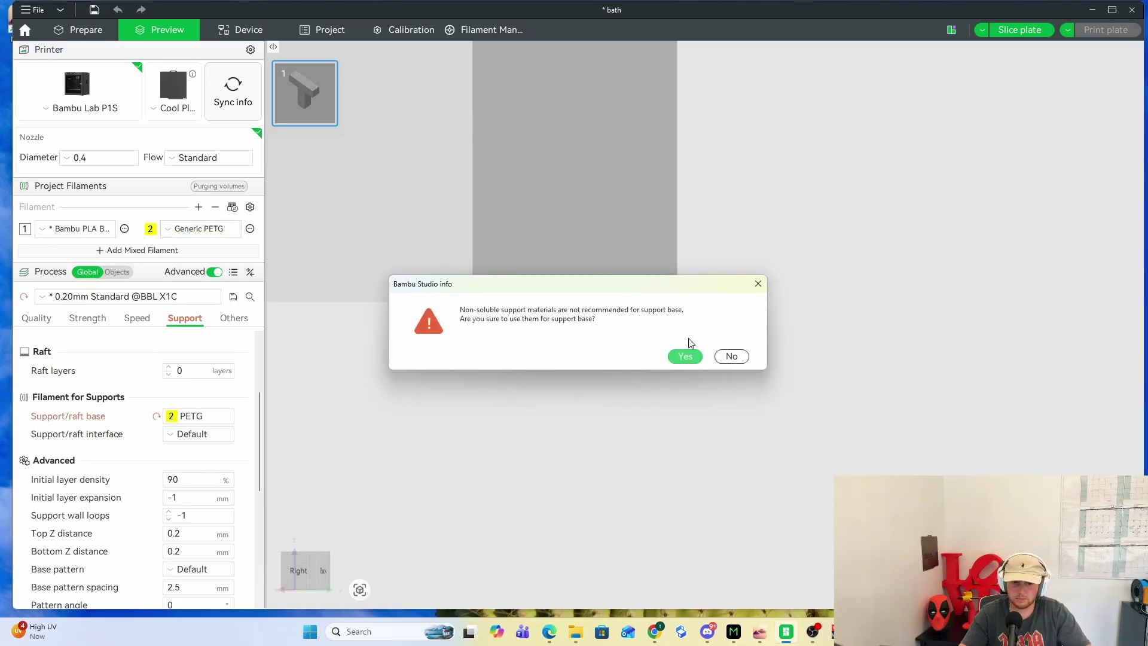
pyautogui.click(731, 357)
# - Set the support/raft interface filament to filament 2 PETG and apply the recommended interface settings, including 0 mm top Z distance
pyautogui.click(191, 434)
pyautogui.click(206, 491)
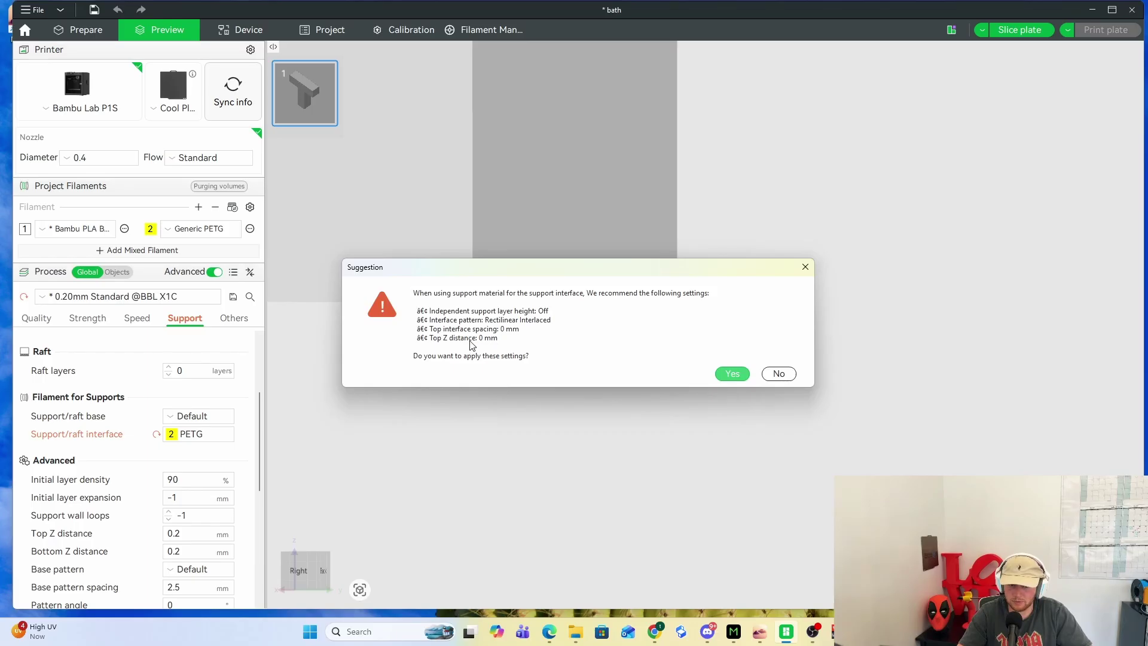
pyautogui.click(731, 374)
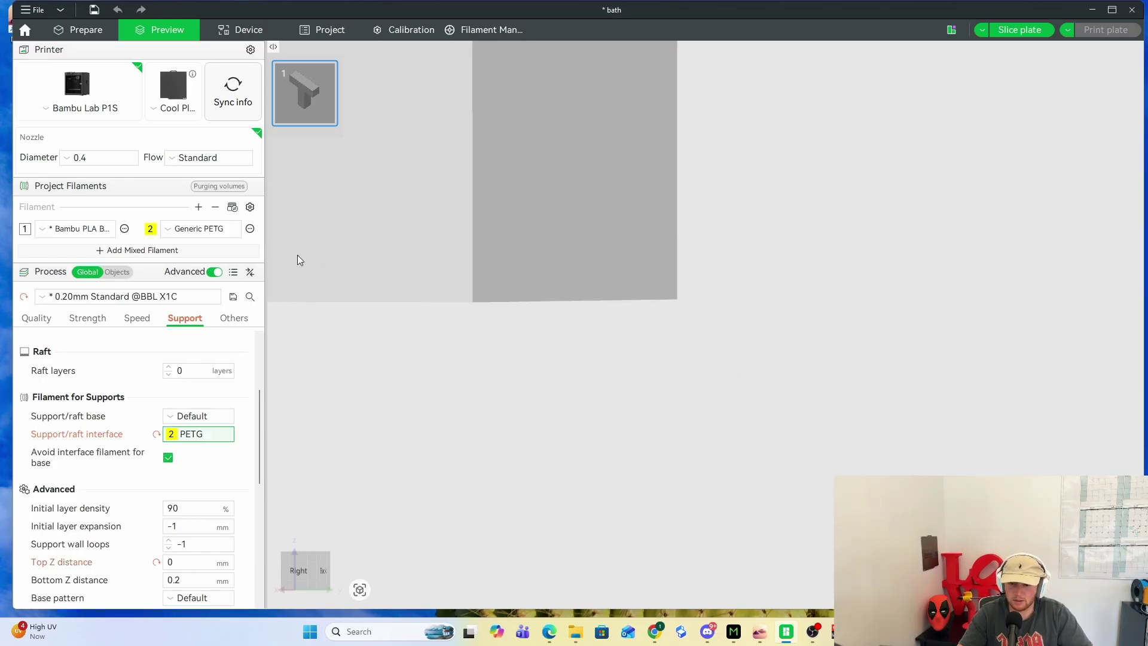
# - Reslice the plate and color the preview by filament to examine the PETG interface layers under the crossbar
pyautogui.click(1013, 29)
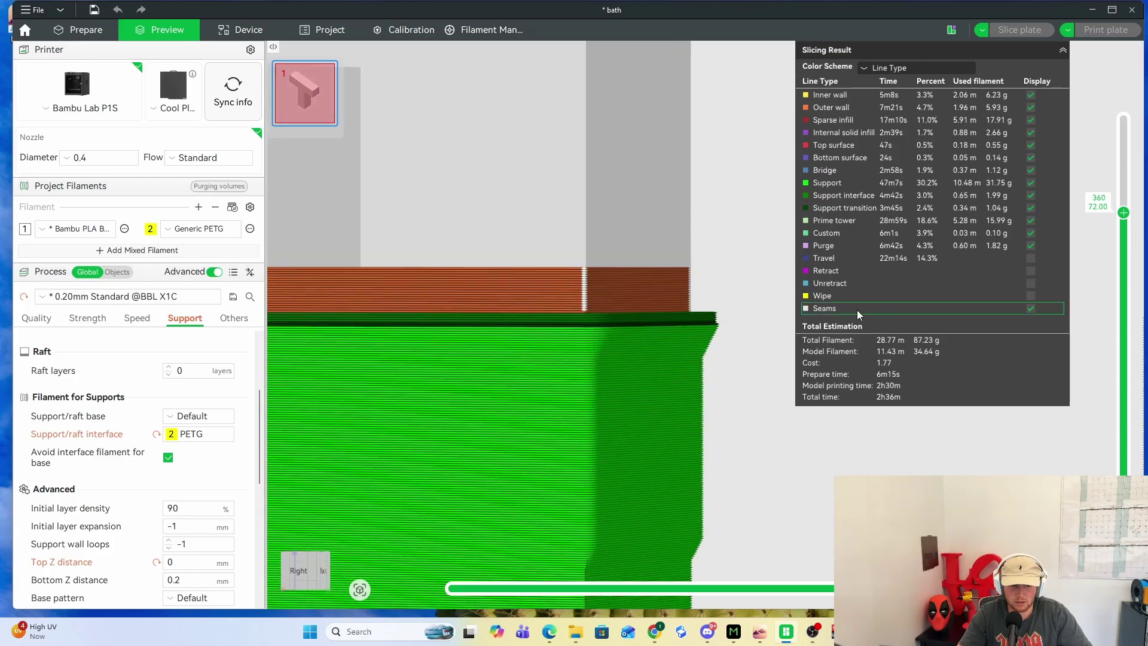
pyautogui.click(897, 68)
pyautogui.click(888, 106)
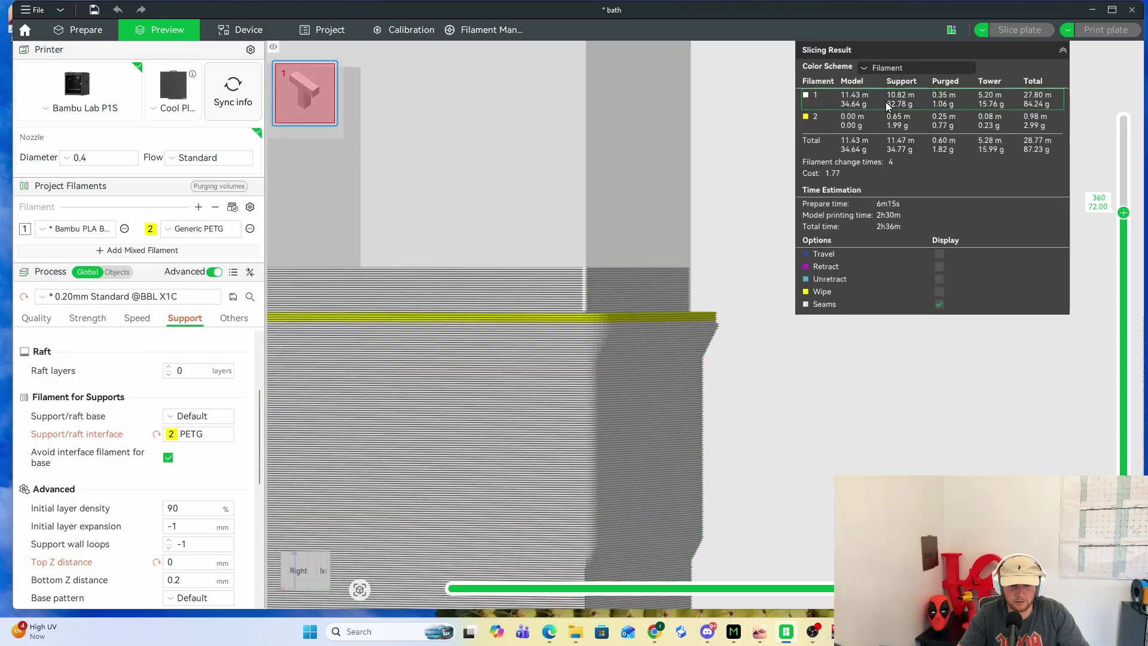
pyautogui.scroll(-3, 742, 377)
pyautogui.moveTo(749, 379); pyautogui.dragTo(744, 324, button='right')
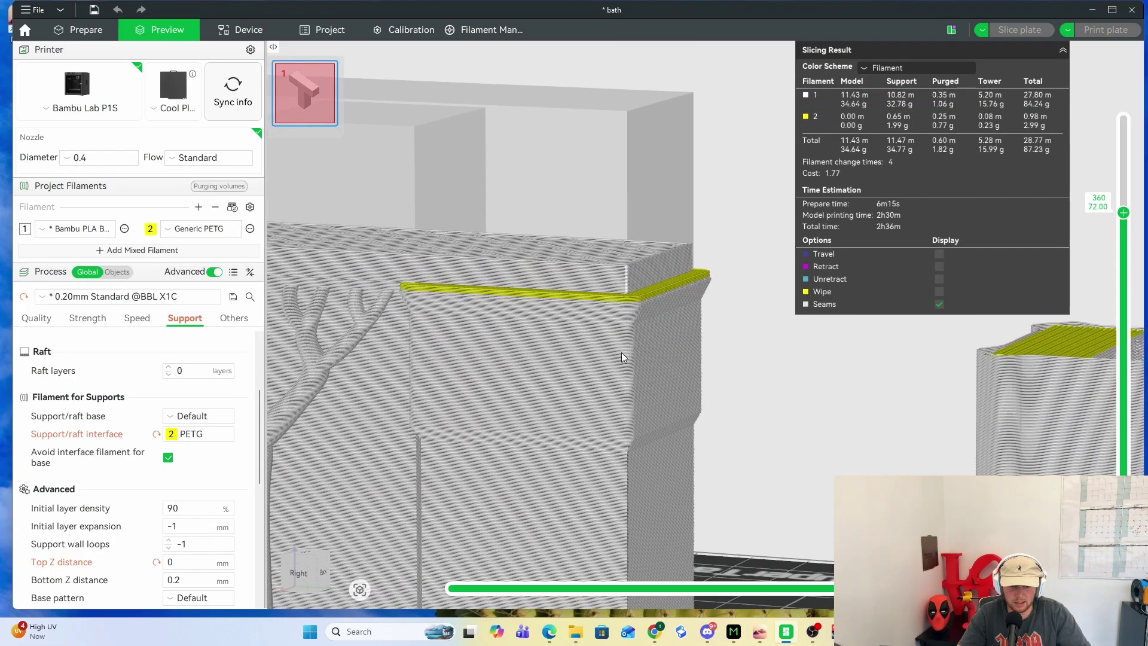
pyautogui.scroll(5, 622, 357)
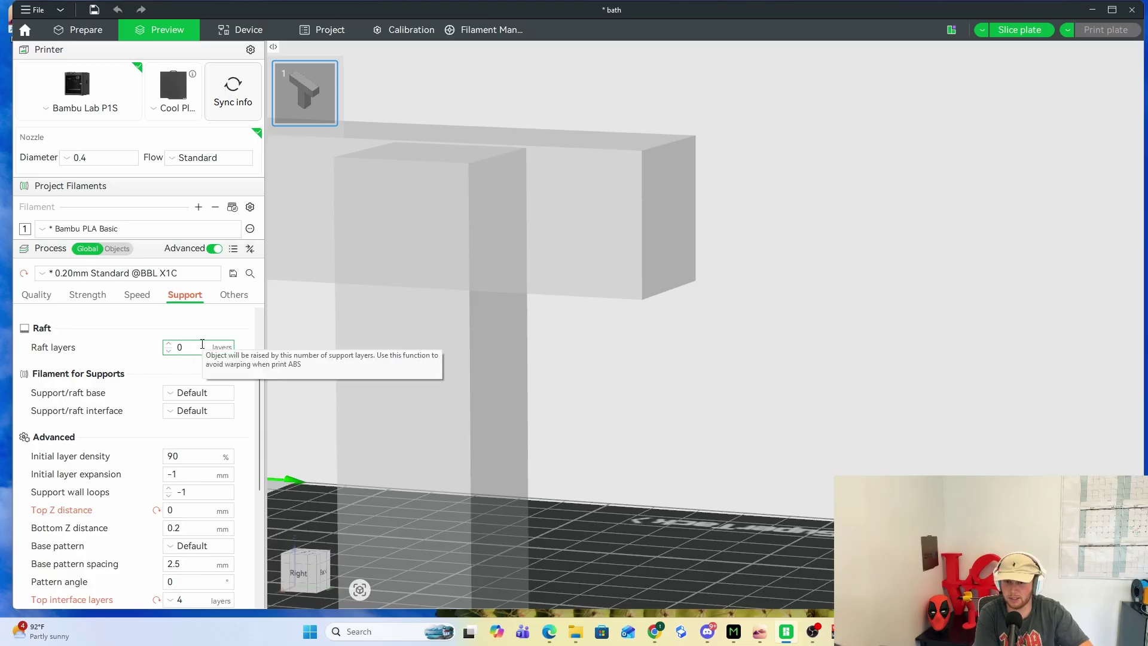
# - Enable Support critical regions only, reslice the plate and examine the tree supports under the crossbar
pyautogui.scroll(3, 201, 344)
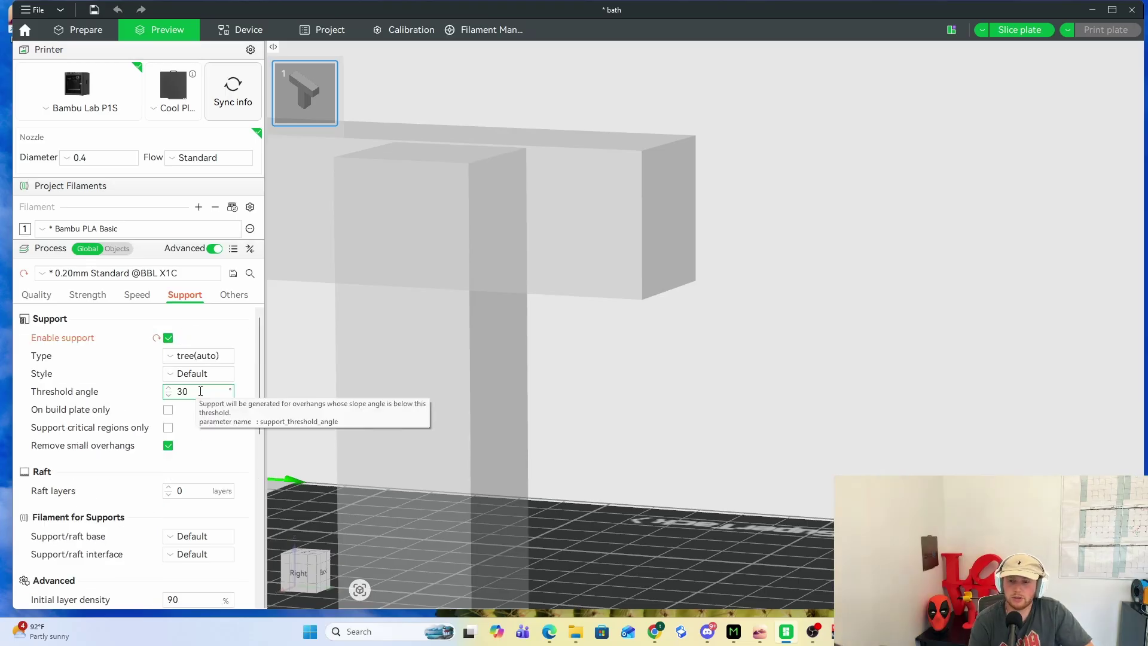
pyautogui.click(168, 428)
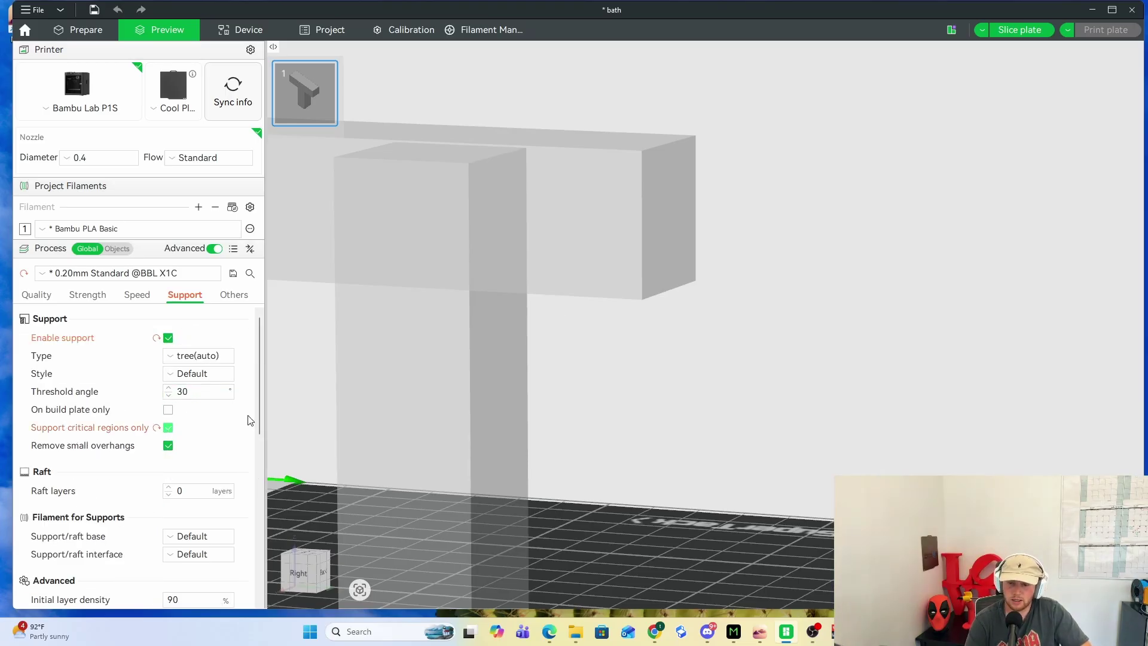
pyautogui.click(1020, 31)
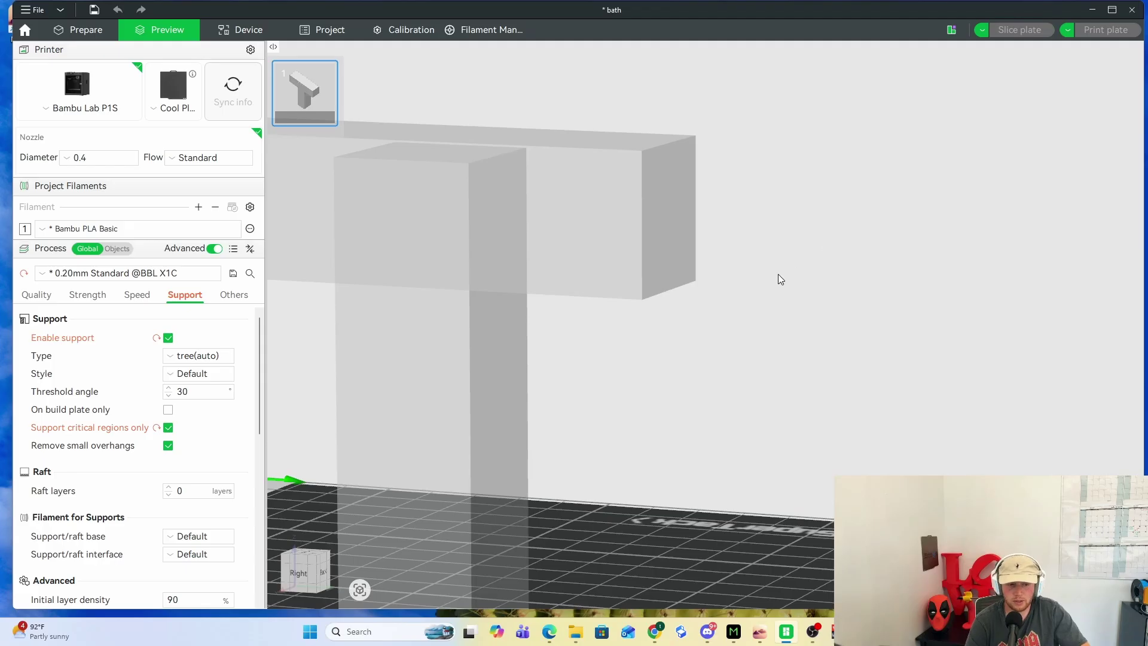
pyautogui.moveTo(708, 342); pyautogui.dragTo(706, 348)
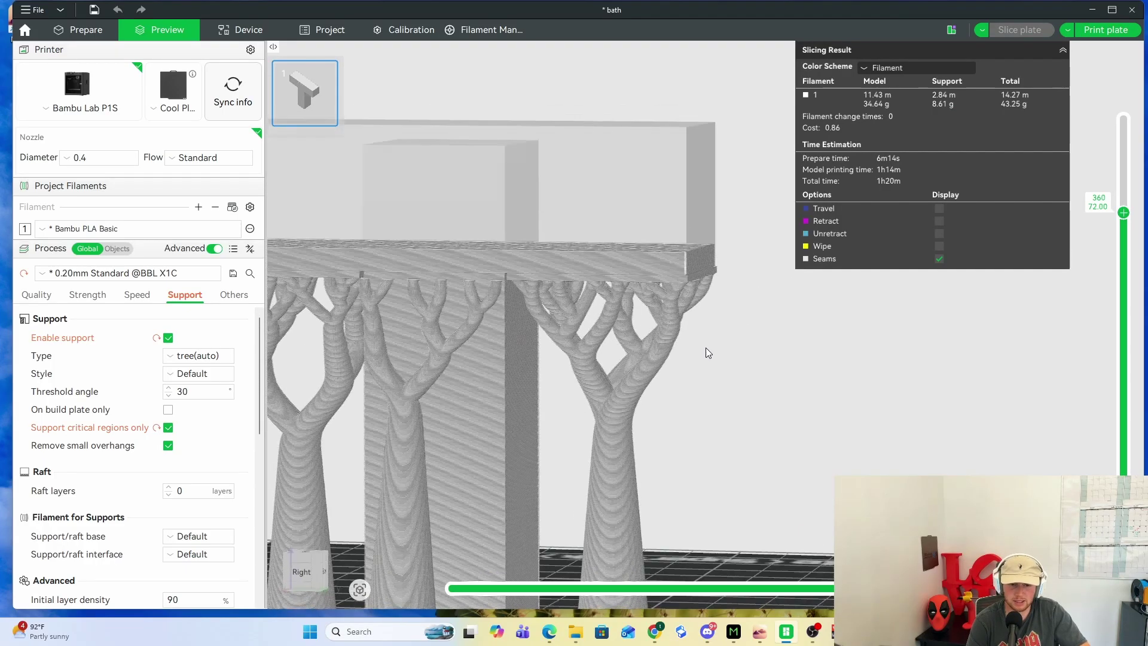
# - Set the preview's color scheme back to Line Type to distinguish the supports from the model
pyautogui.click(918, 68)
pyautogui.click(885, 82)
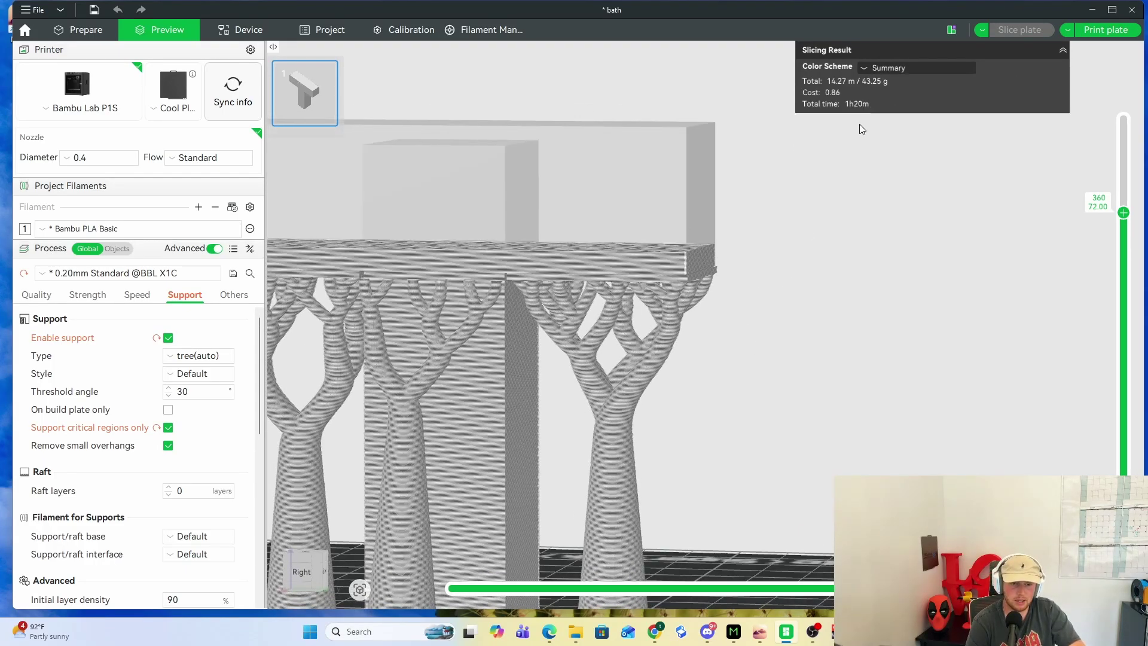
pyautogui.click(902, 69)
pyautogui.click(882, 95)
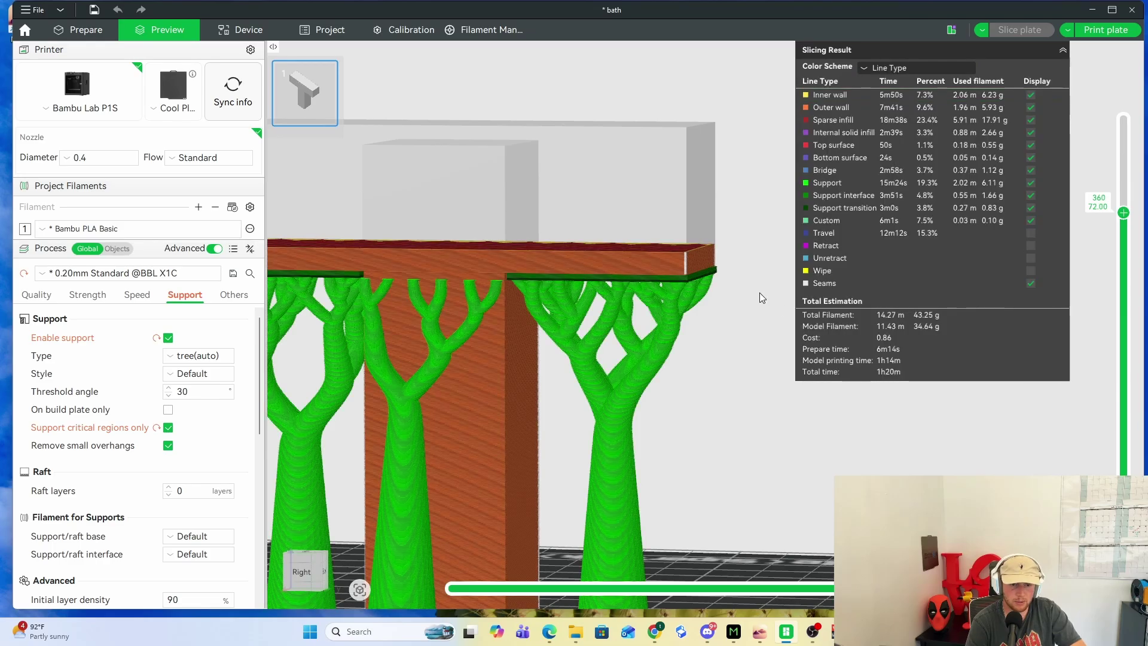
# - Turn off Support critical regions only, reslice the plate and examine the supports under the crossbar
pyautogui.moveTo(759, 293); pyautogui.dragTo(762, 273)
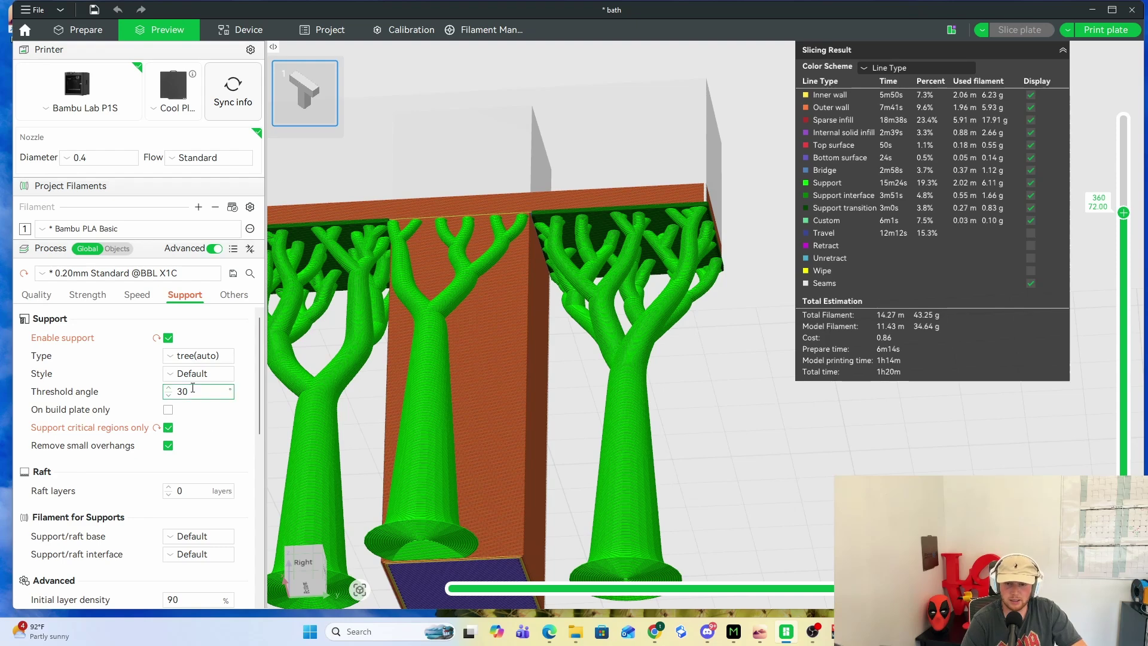
pyautogui.click(168, 428)
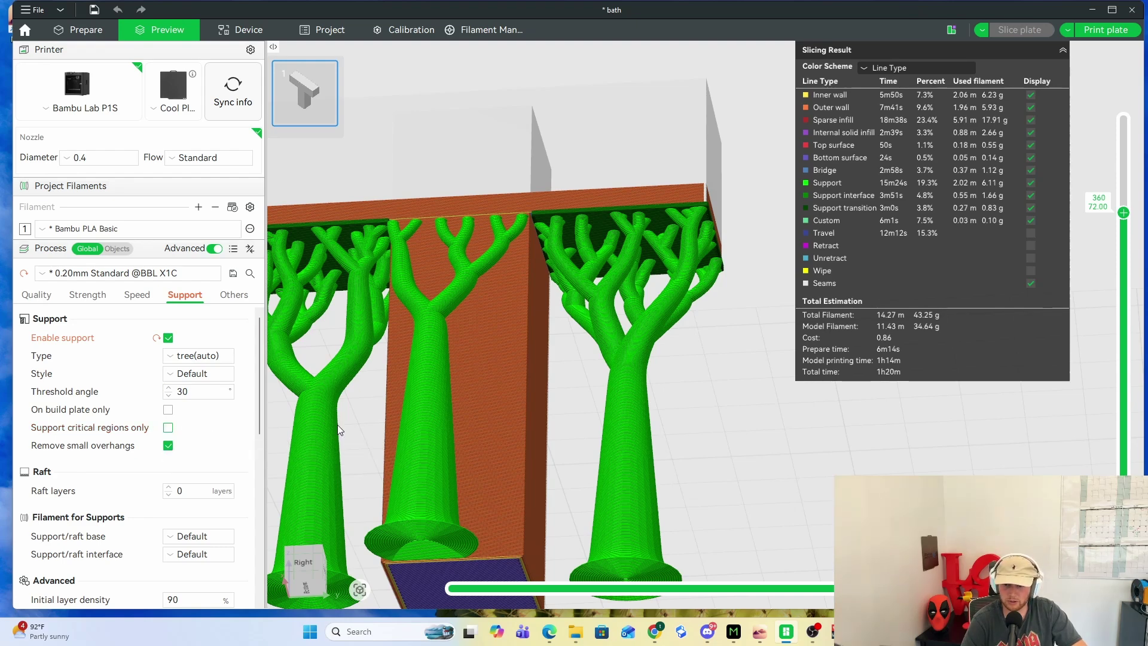
pyautogui.click(1014, 31)
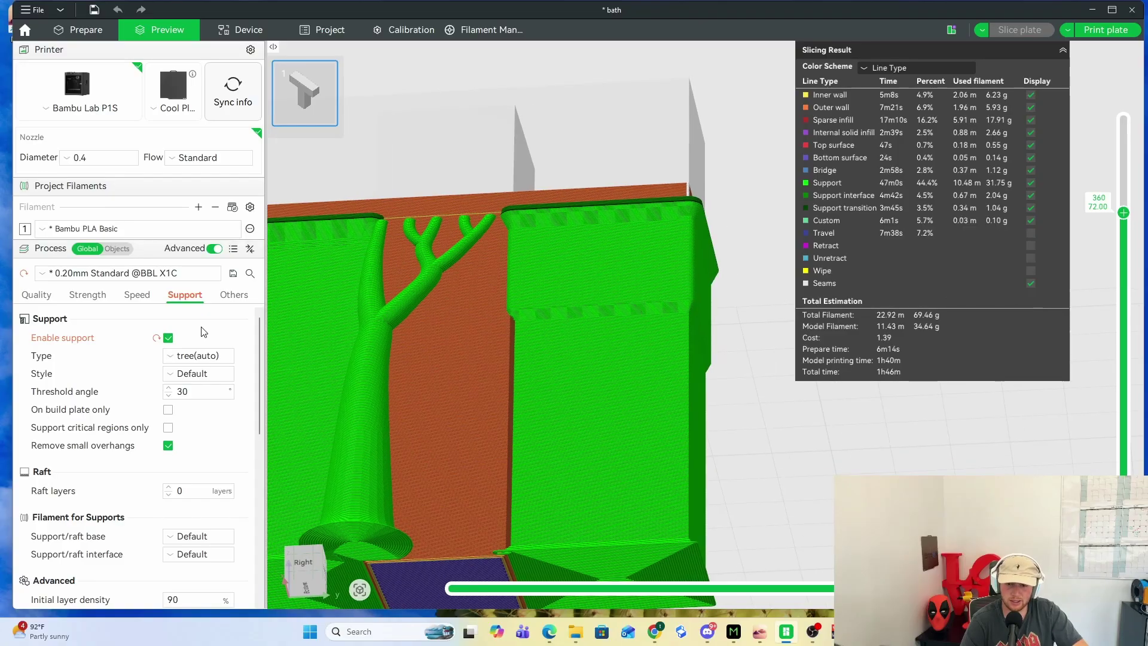
pyautogui.moveTo(769, 392); pyautogui.dragTo(367, 468)
# - Restore the saved 0.2 mm top Z distance and independent support layer height, and reslice the plate to check the supports
pyautogui.scroll(-3, 158, 479)
pyautogui.click(157, 510)
pyautogui.scroll(-5, 160, 490)
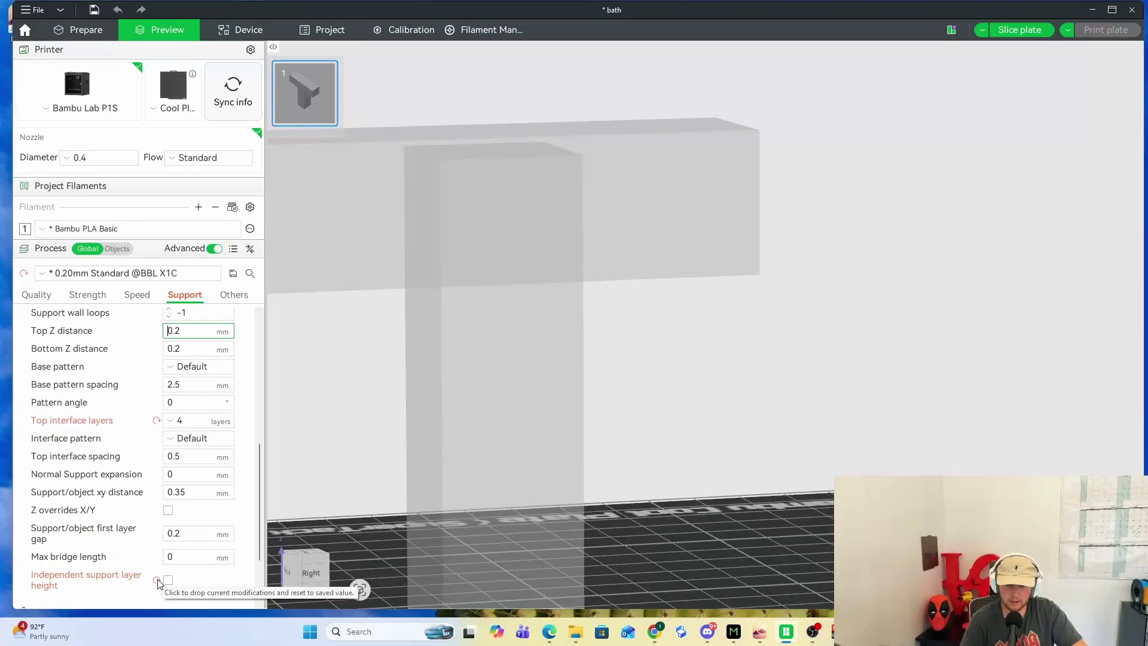
pyautogui.scroll(10, 159, 583)
pyautogui.click(1037, 31)
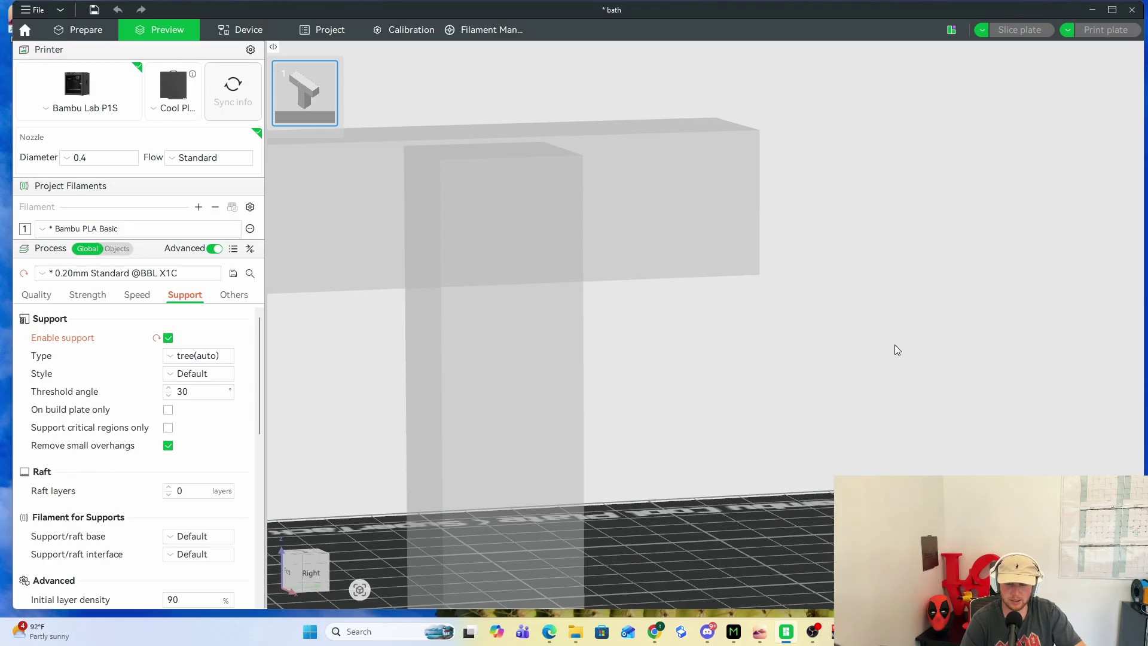
pyautogui.scroll(-1, 833, 419)
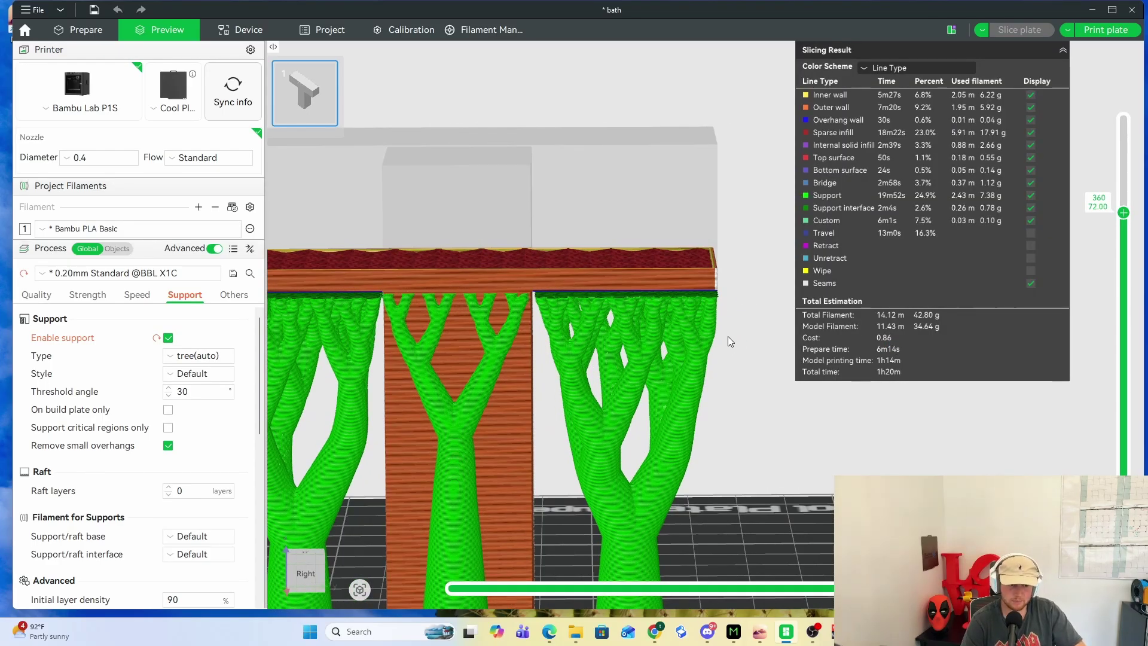
# - Set the support type to tree(manual) and return to preparing the T-shaped model
pyautogui.click(189, 358)
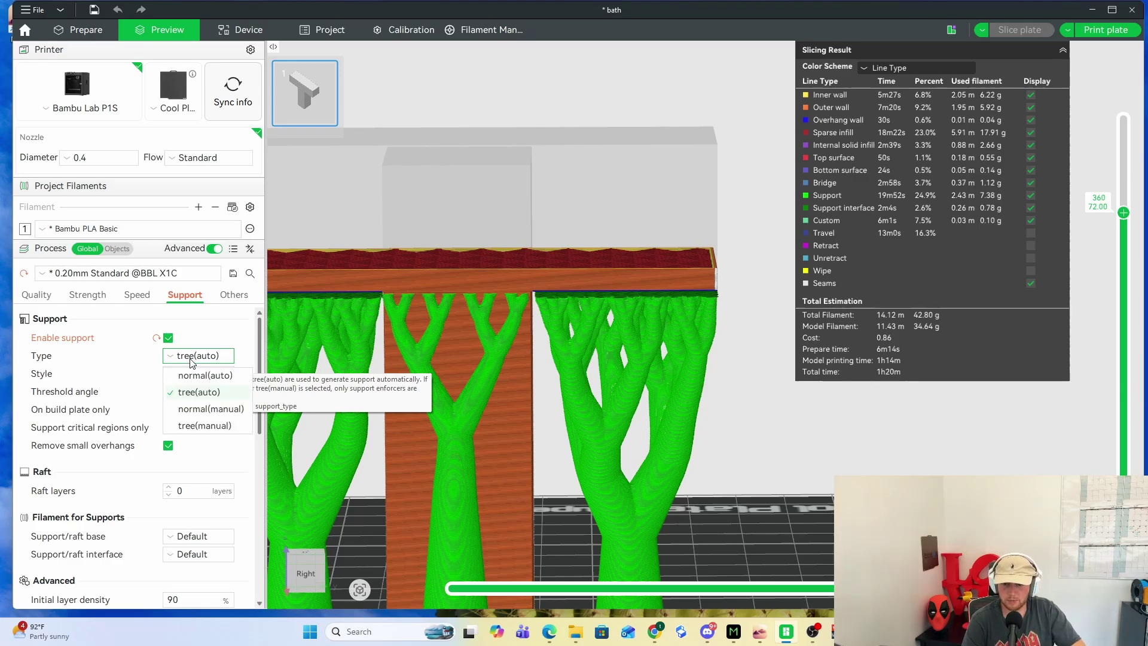
pyautogui.click(210, 426)
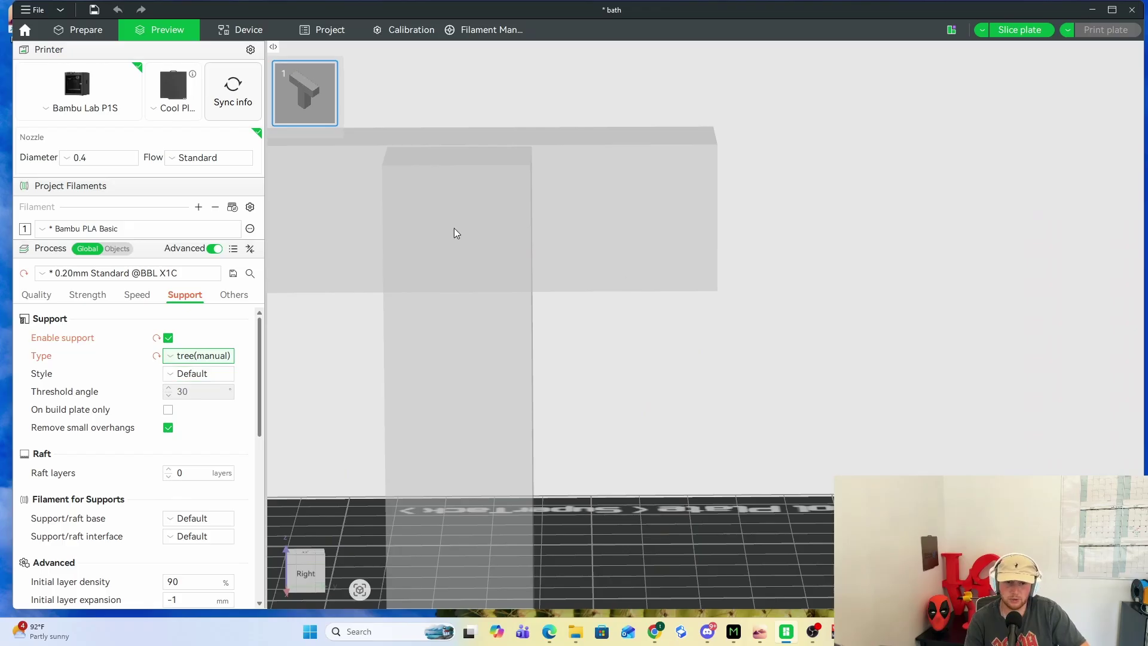
pyautogui.hotkey('ctrl', '1')
pyautogui.scroll(-2, 793, 204)
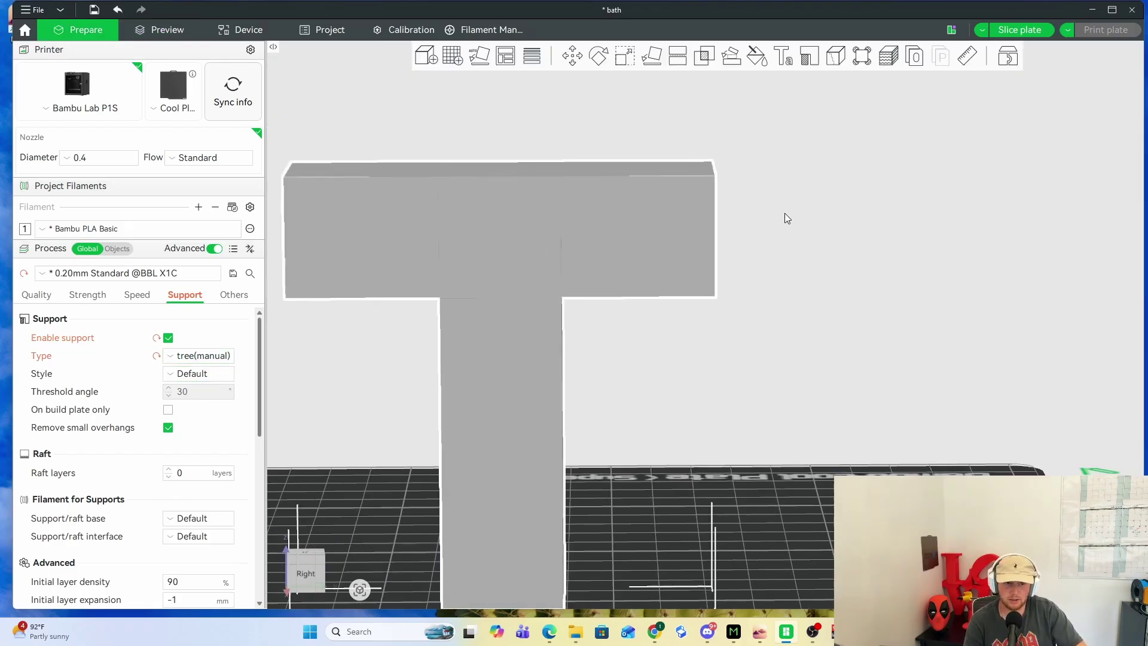
pyautogui.moveTo(785, 213); pyautogui.dragTo(826, 214)
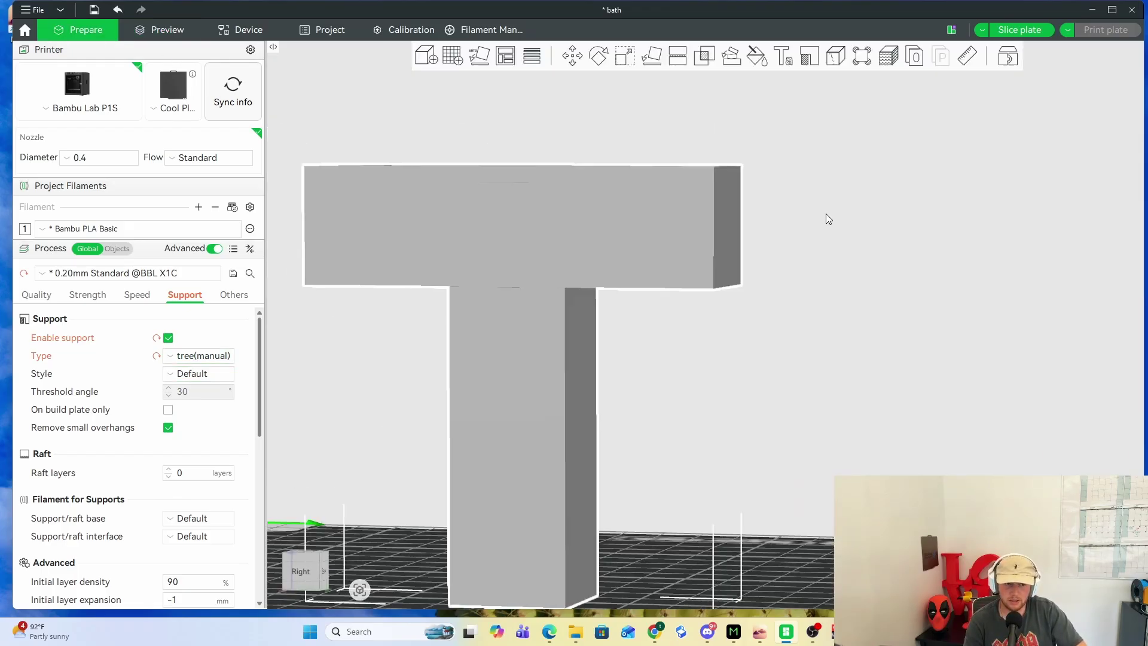
# - Paint the crossbar's undersides as support areas with the support painting Smart fill, and set the smart fill angle to 15
pyautogui.click(808, 60)
pyautogui.moveTo(738, 331); pyautogui.dragTo(762, 356)
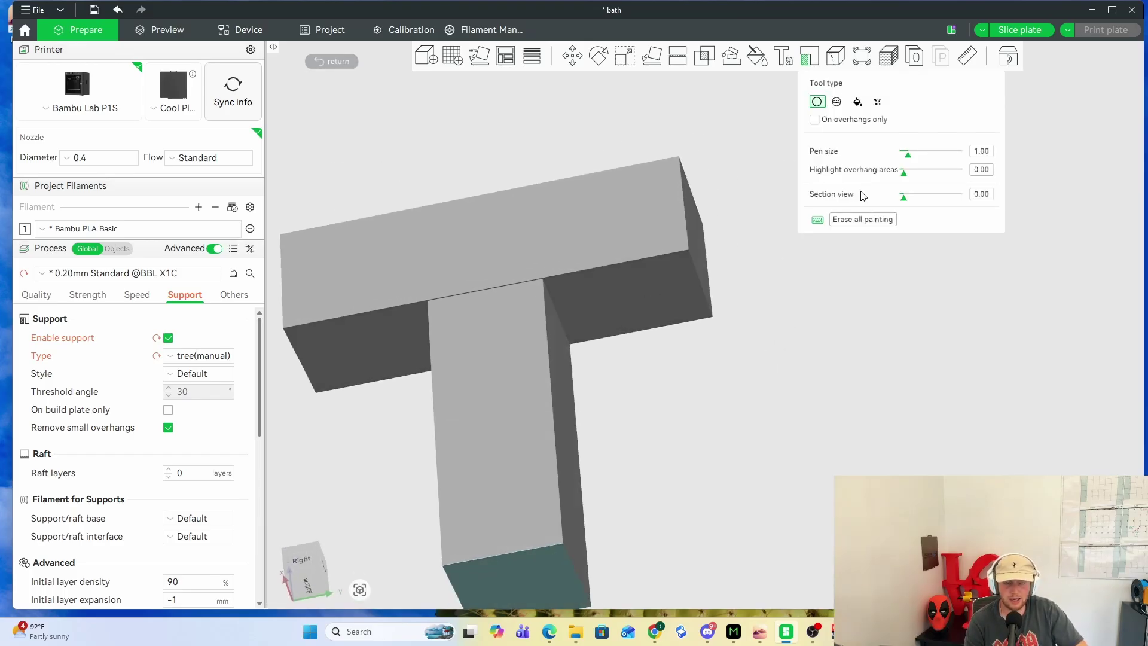
pyautogui.click(858, 102)
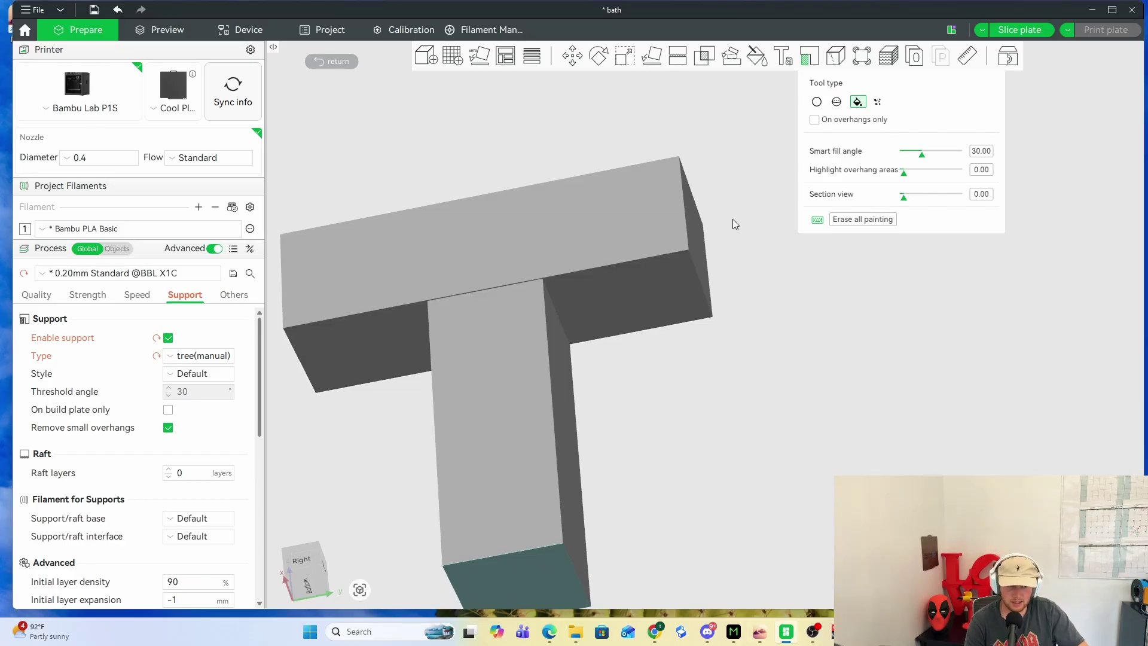
pyautogui.click(644, 302)
pyautogui.moveTo(717, 322); pyautogui.dragTo(773, 285)
pyautogui.moveTo(922, 157); pyautogui.dragTo(905, 159)
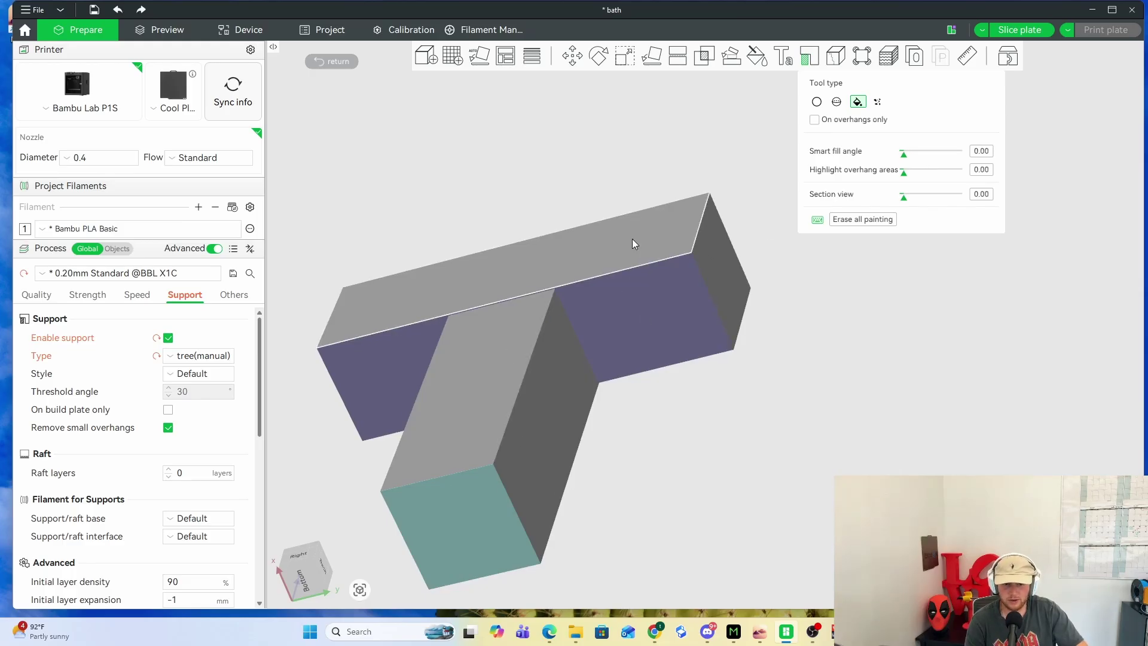
pyautogui.moveTo(904, 154); pyautogui.dragTo(913, 155)
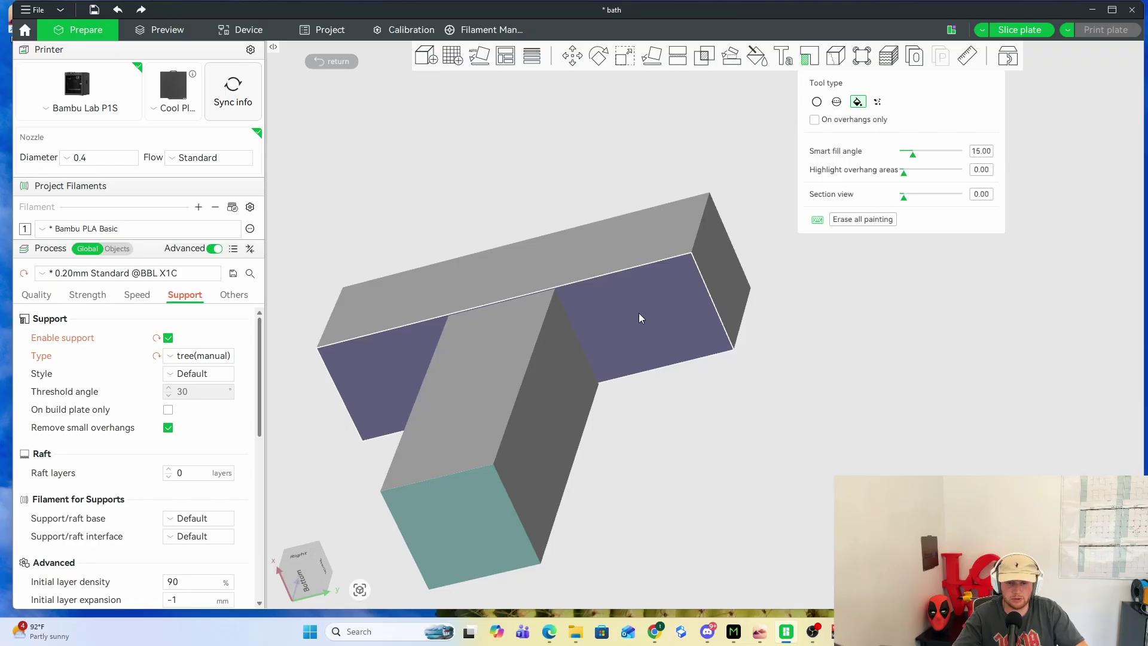
# - Paint a round support blocker on the underside of the crossbar's right arm with the circle brush, and examine the resliced supports
pyautogui.click(817, 102)
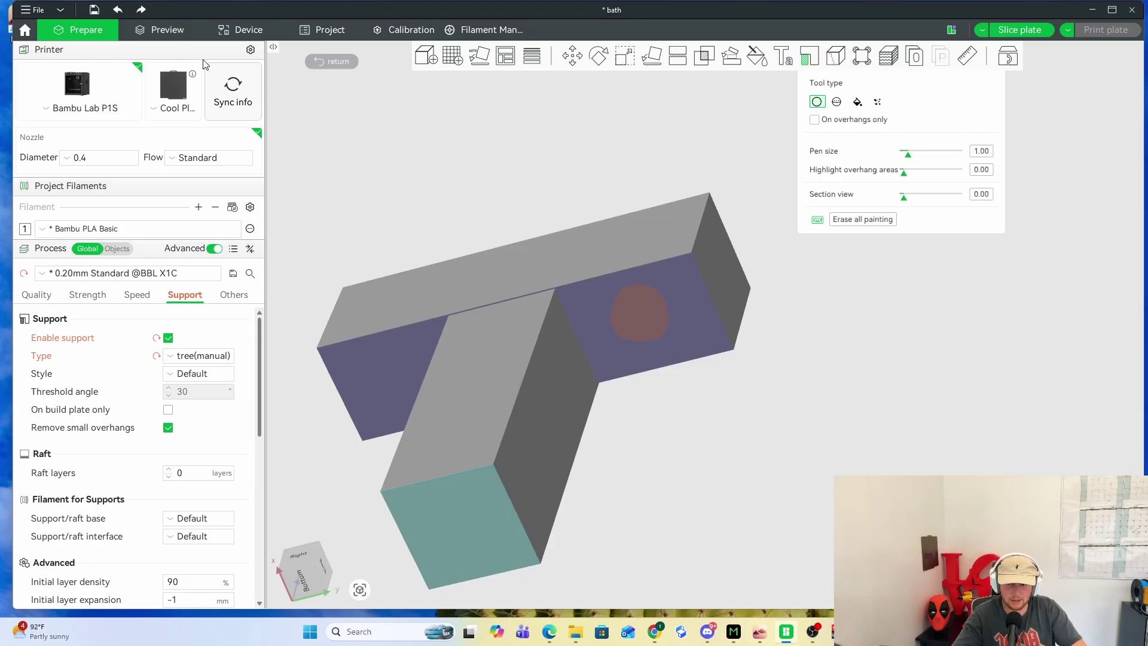
pyautogui.click(174, 32)
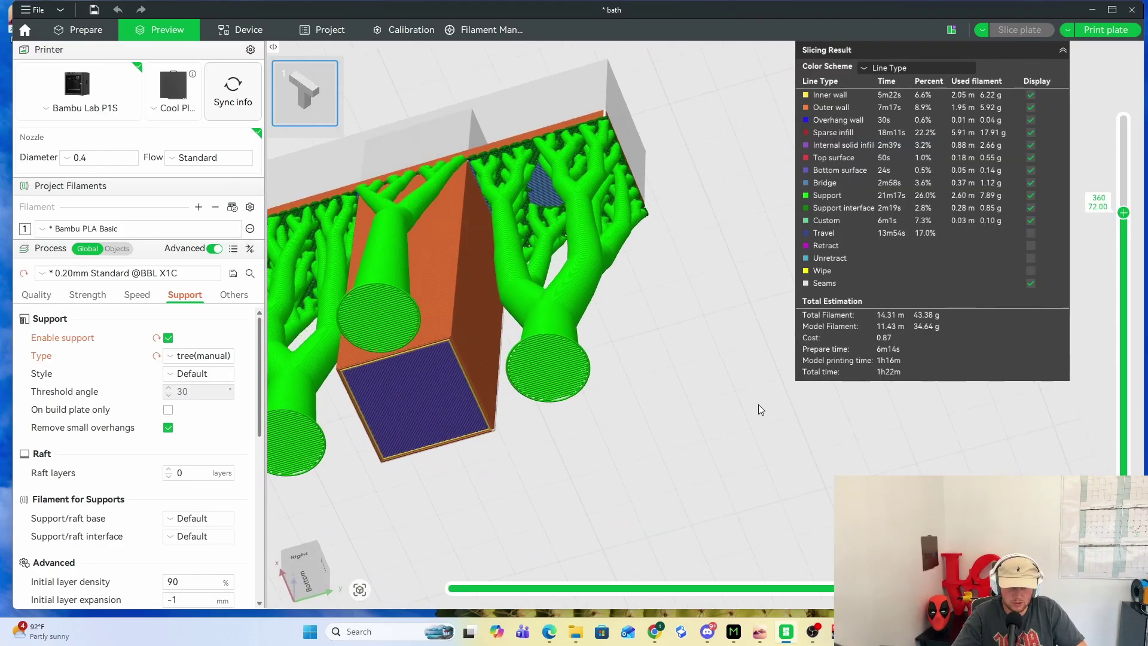
pyautogui.moveTo(758, 404); pyautogui.dragTo(775, 399)
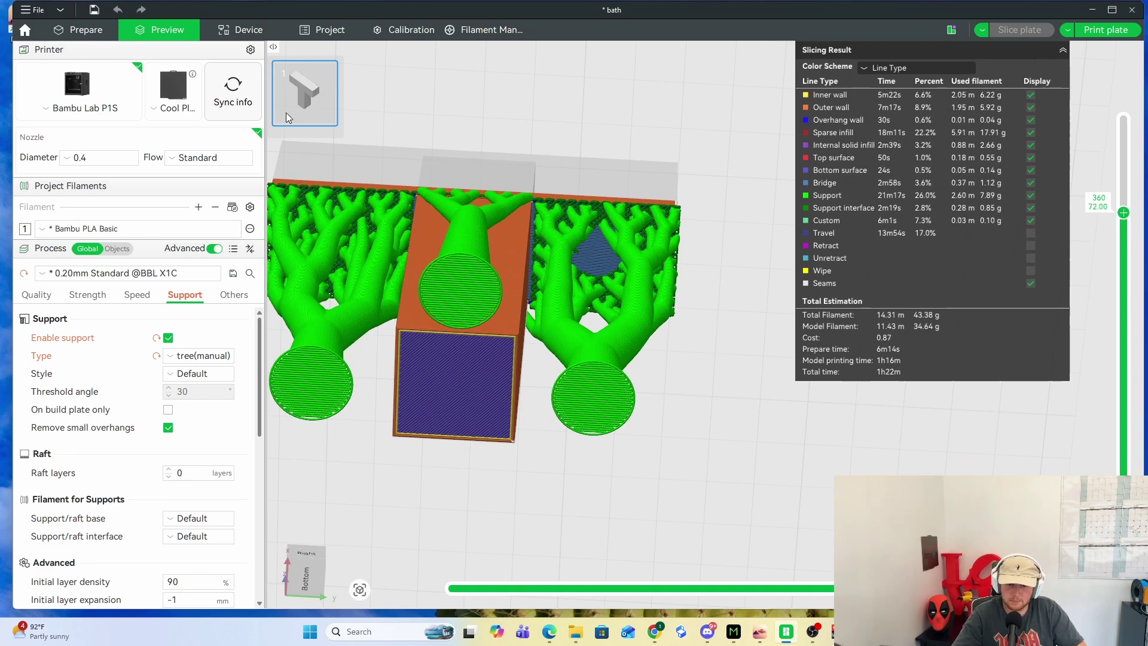
# - Review the overhang and support speeds, the tree support branch settings and the special mode options of the print profile
pyautogui.click(89, 31)
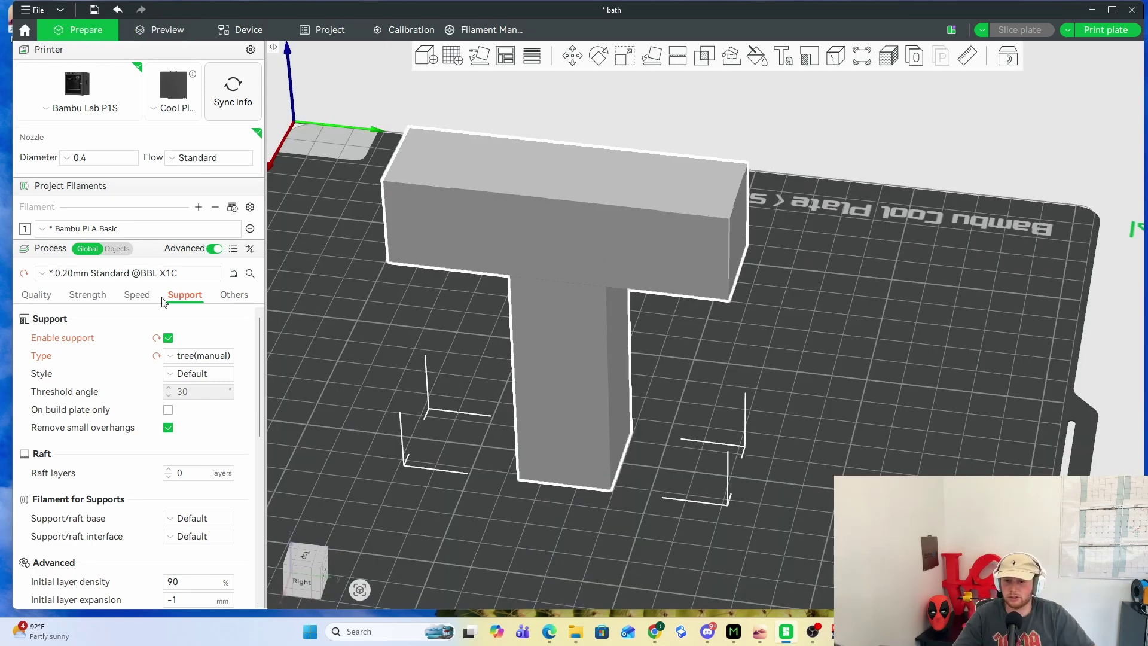
pyautogui.click(140, 301)
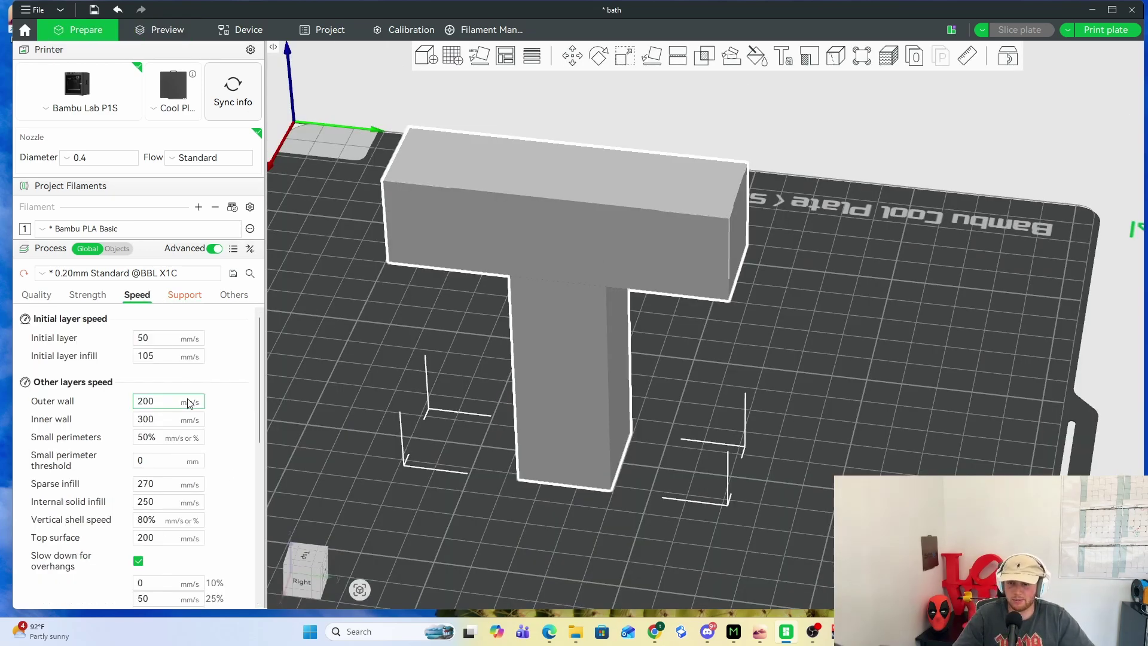
pyautogui.scroll(-5, 137, 499)
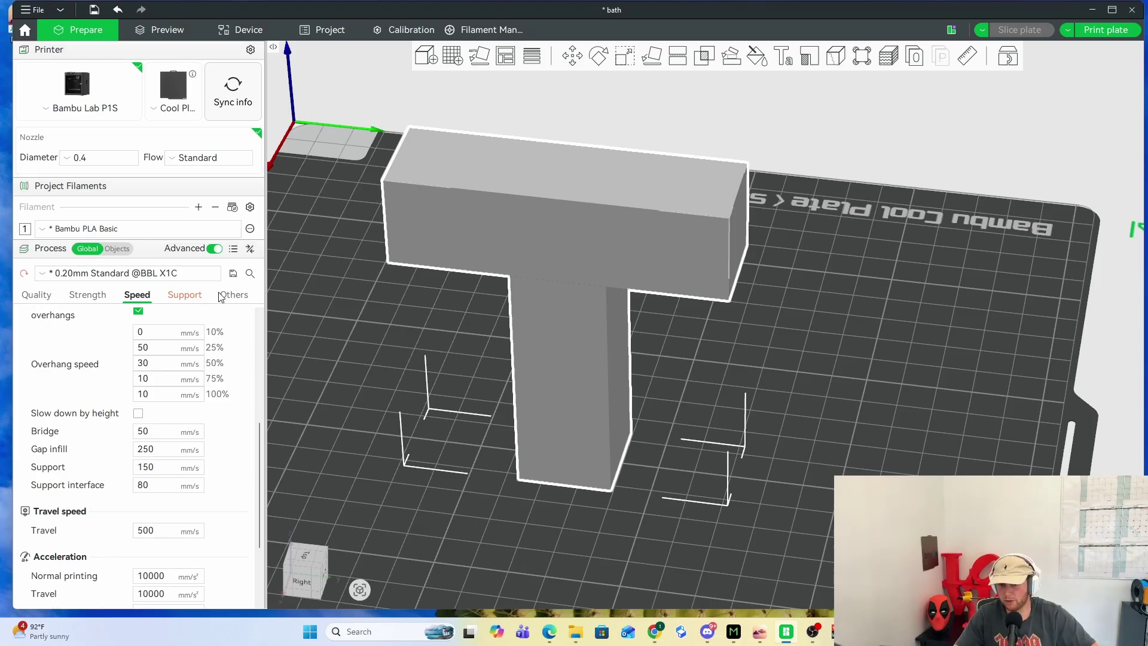
pyautogui.click(195, 296)
pyautogui.scroll(-4, 164, 499)
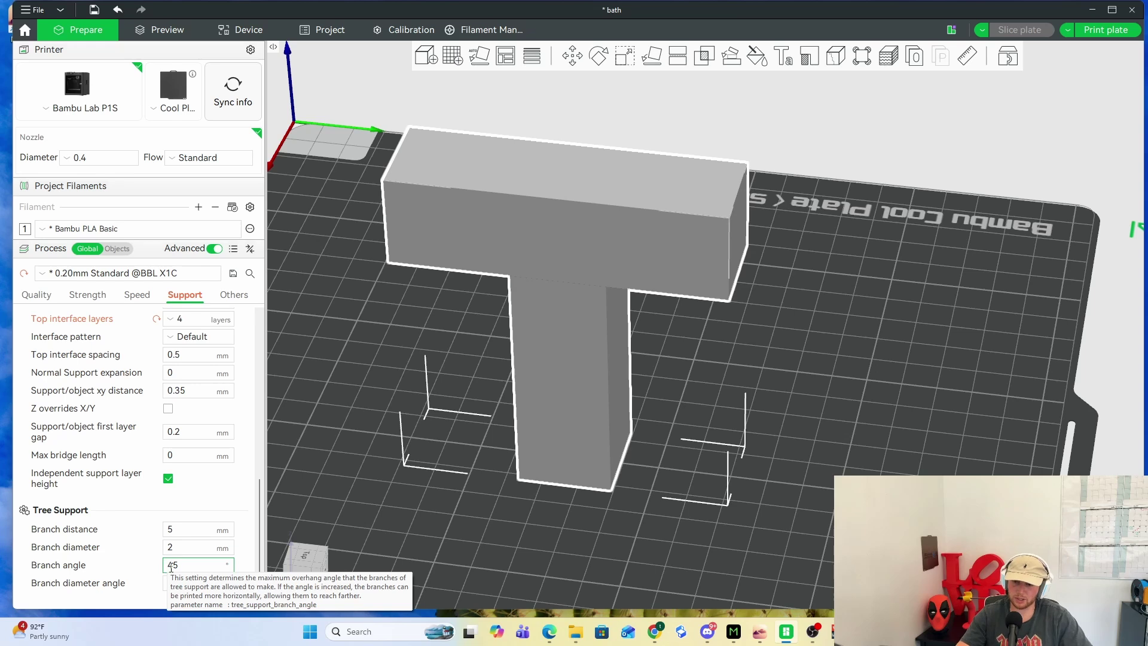
pyautogui.click(233, 296)
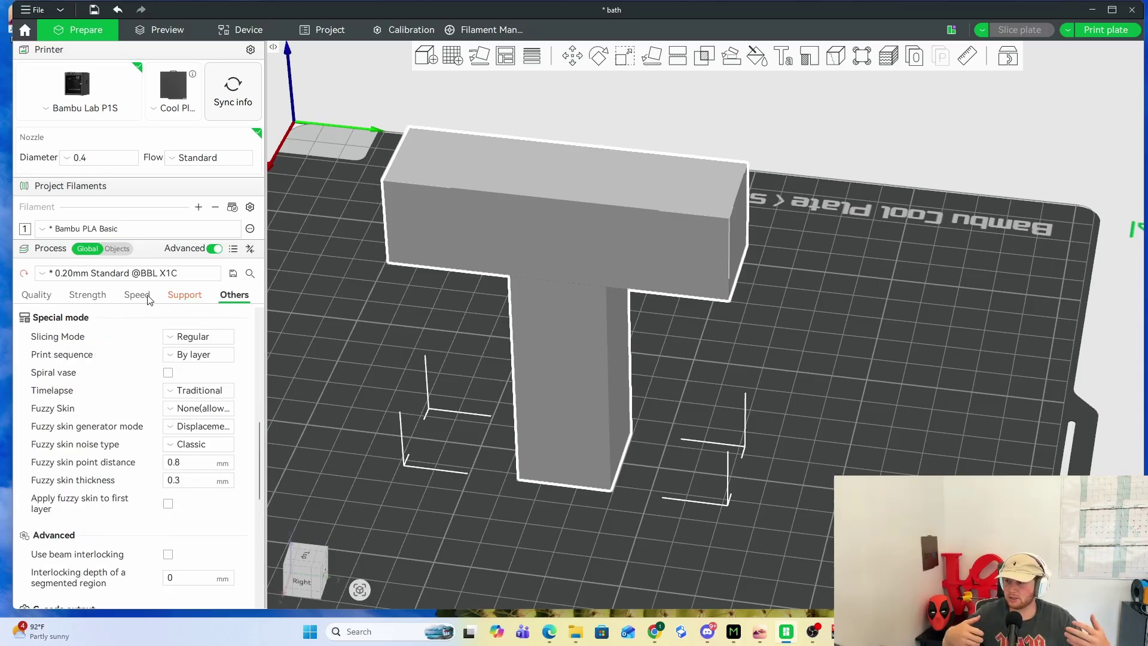